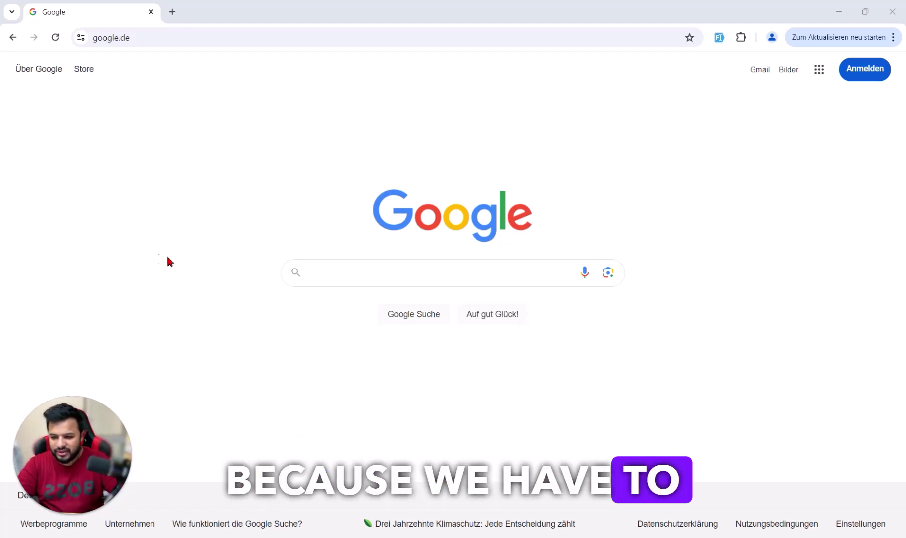
- Search Google for "10 minuten mail" and copy the temporary e-mail address offered by 10minutemail.net
left_click(373, 273)
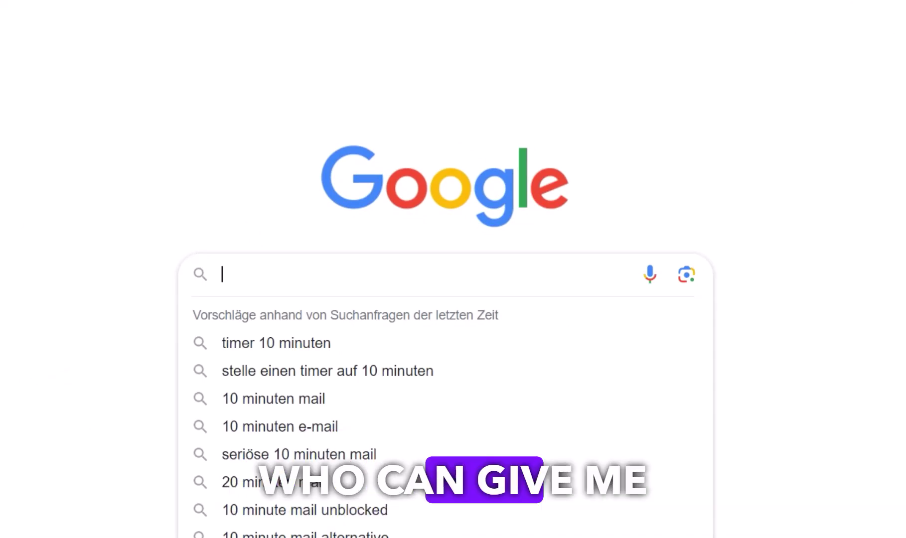
type("10 mi")
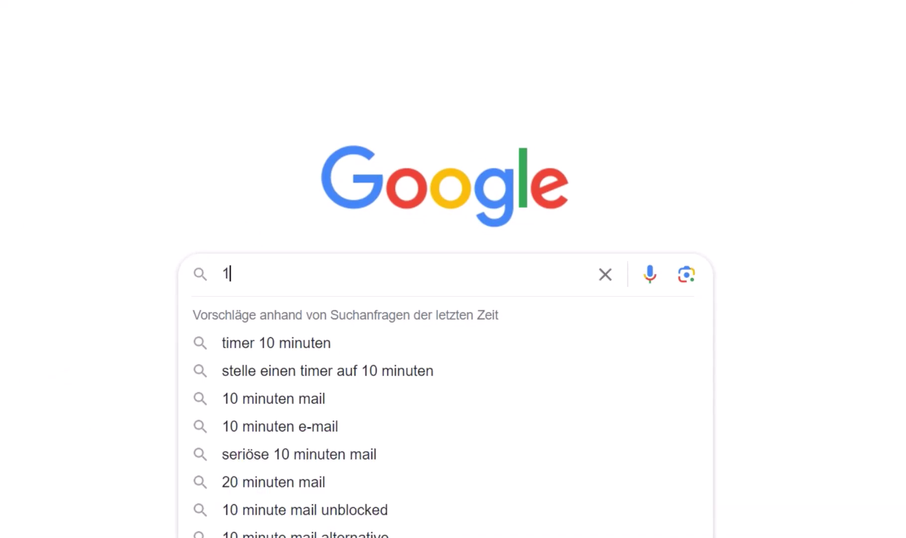
type("nuten ma")
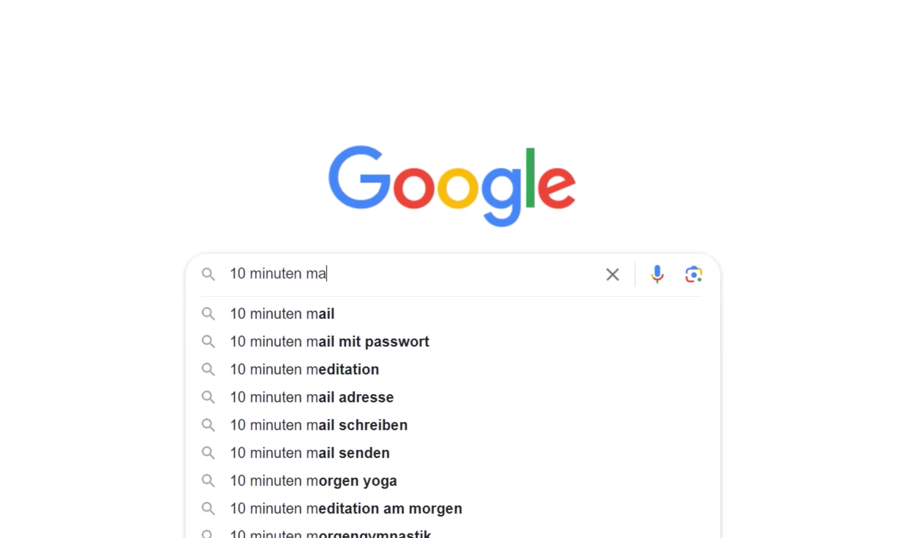
type("il")
key("Return")
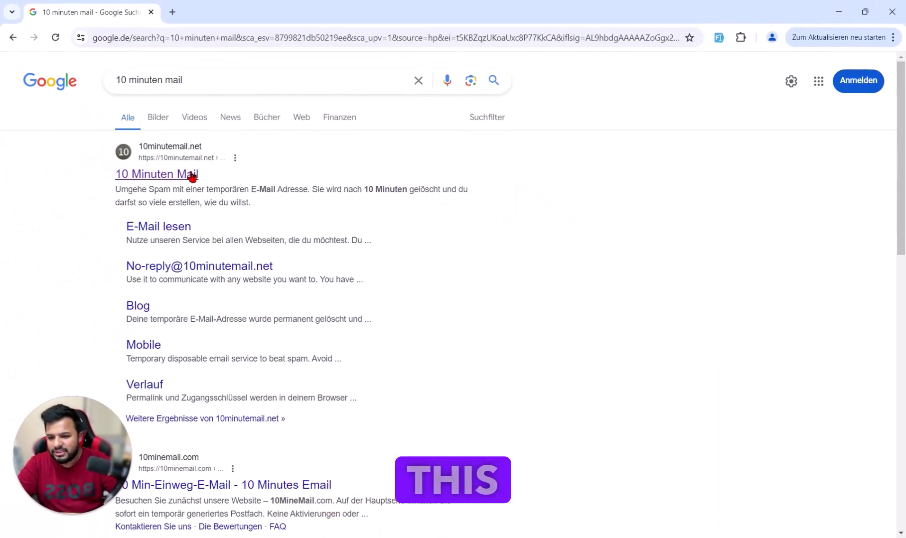
left_click(192, 176)
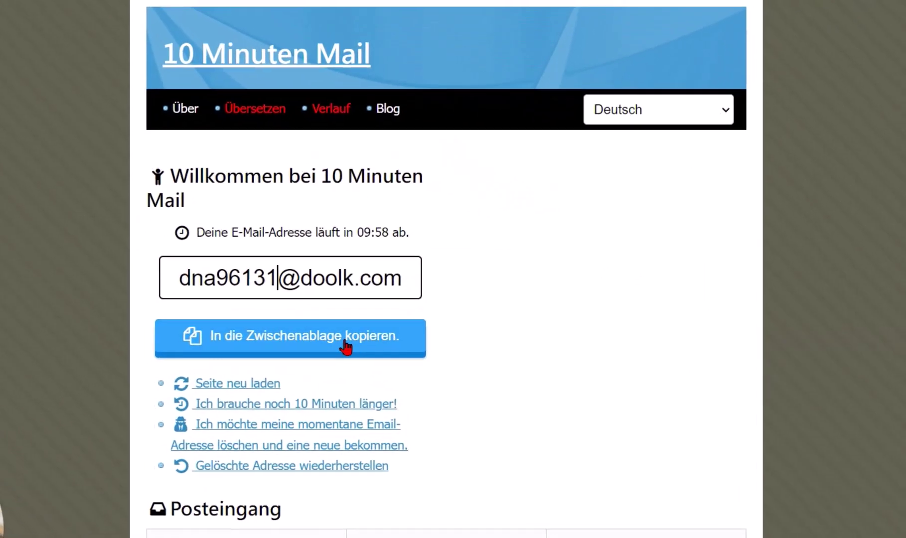
left_click(378, 321)
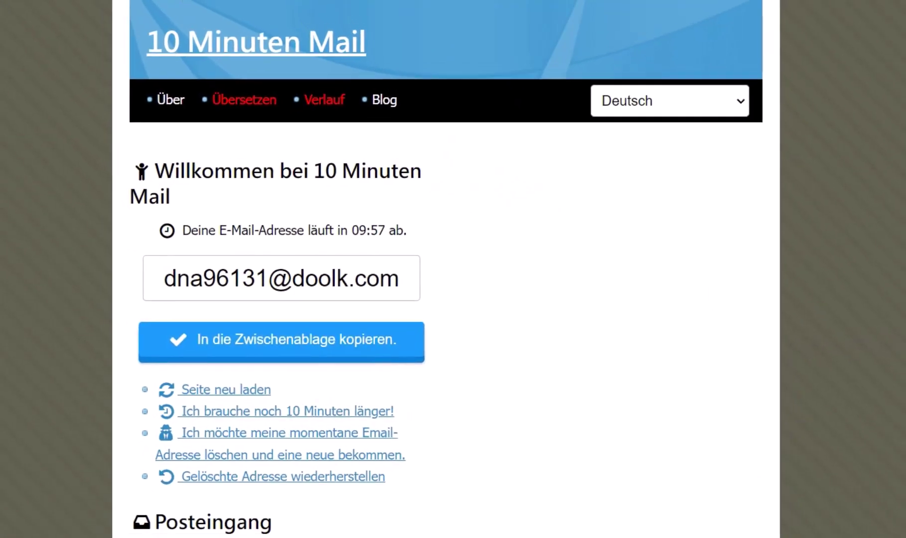
- Search for "oracle apex loign" on google.de in a new browser tab and open the apex.oracle.com sign-in page
key("ctrl+t")
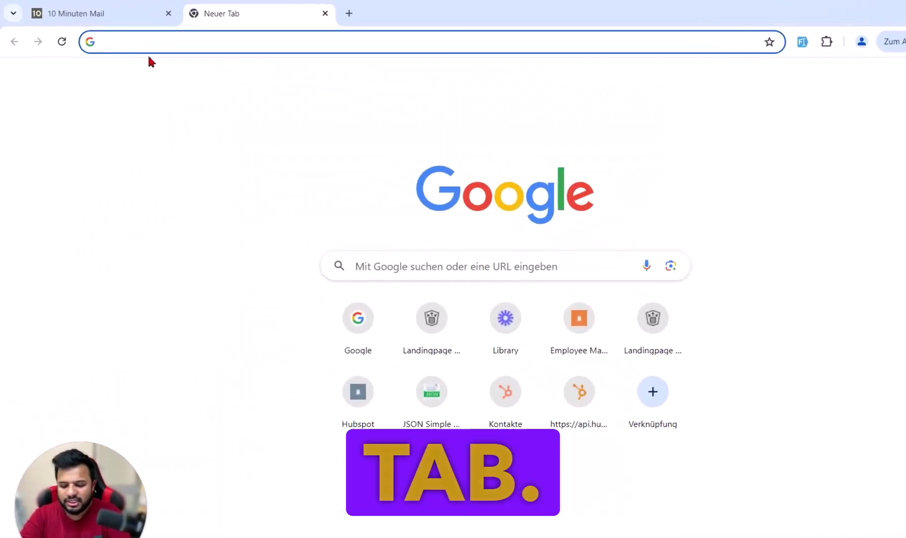
type("google.de")
key("Return")
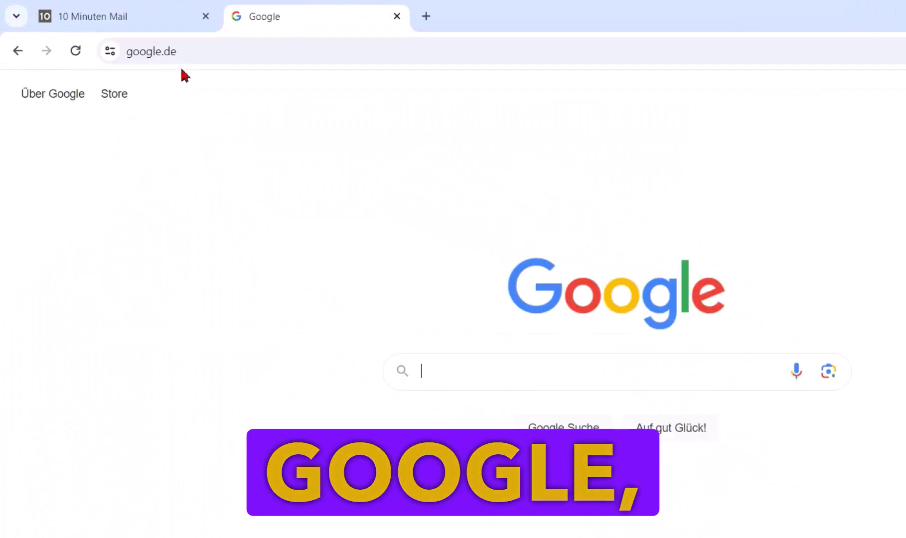
type("oracle apex l")
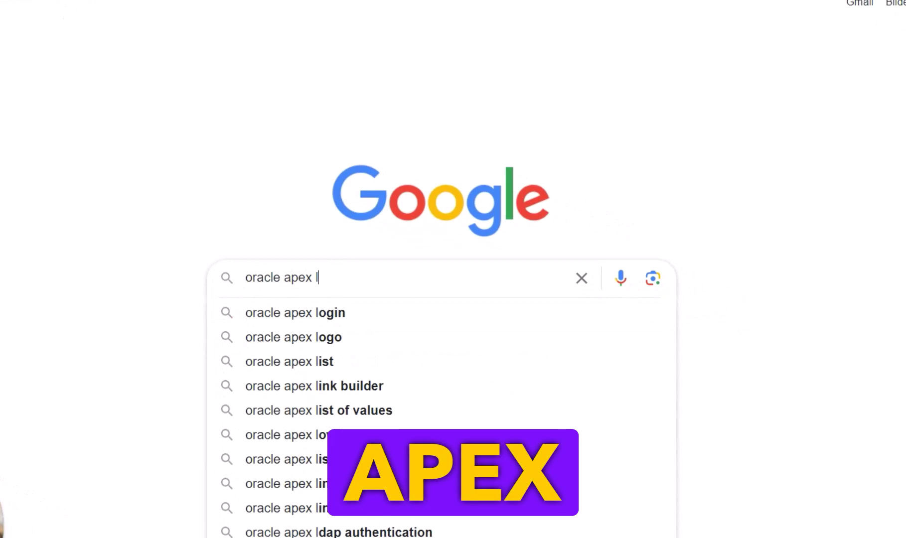
type("oign")
key("Return")
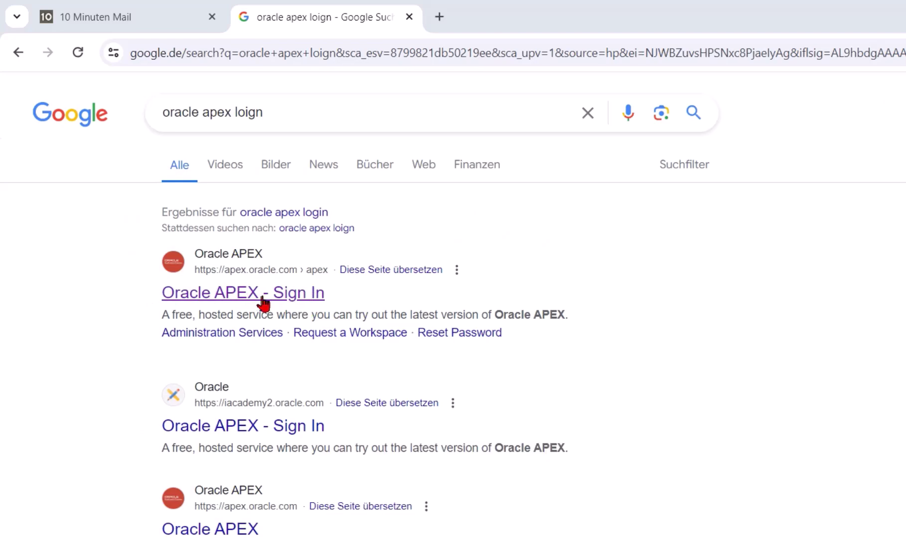
left_click(281, 299)
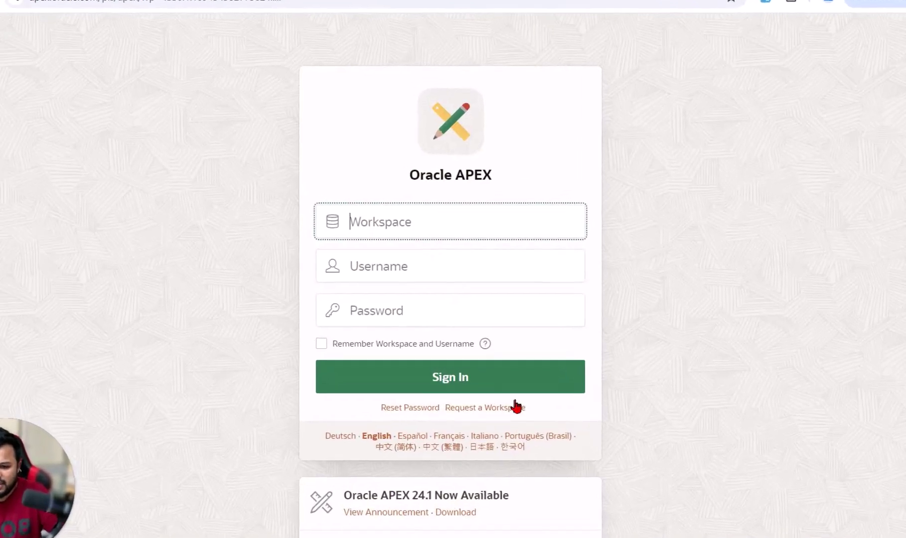
- Open the workspace request form from the Oracle APEX sign-in page
left_click_drag(524, 392, 481, 389)
left_click_drag(491, 441, 450, 440)
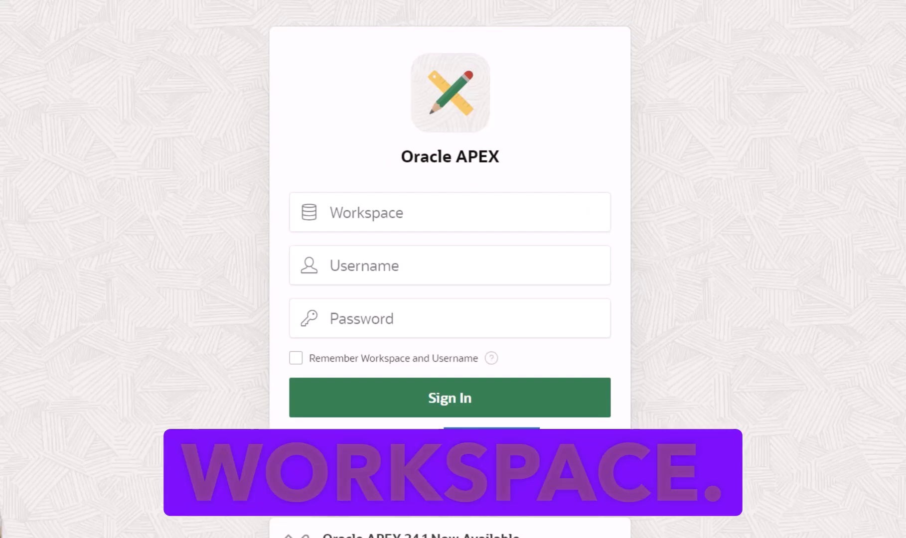
left_click(524, 439)
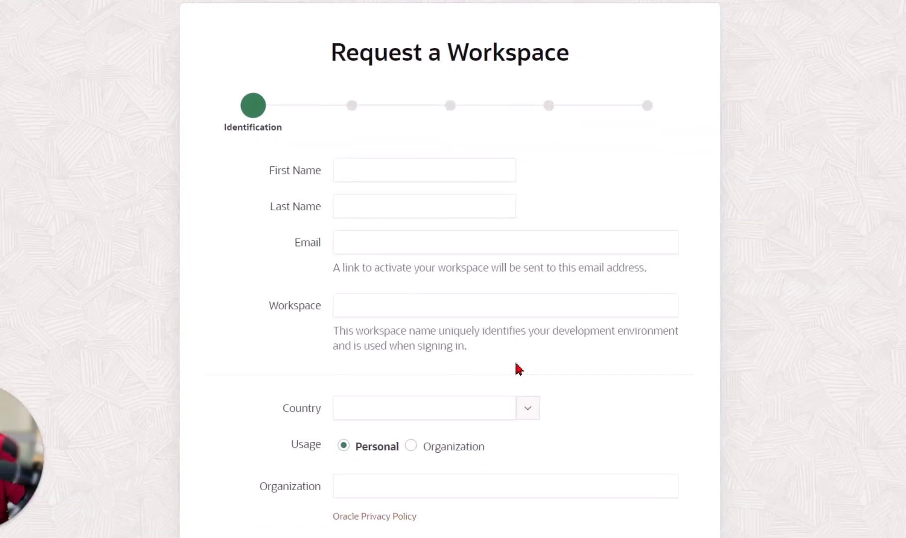
- Enter the requester's first name and last name in the Identification form
left_click(410, 156)
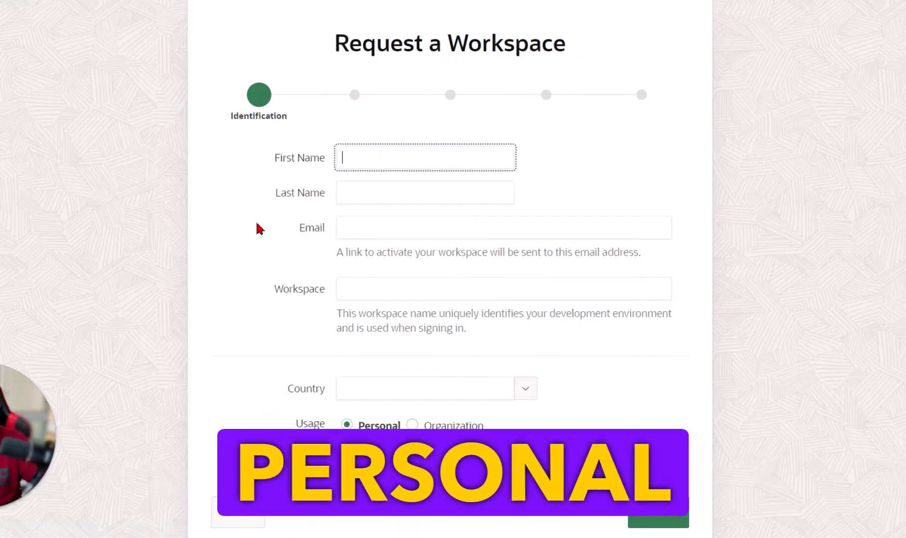
left_click(371, 165)
left_click(374, 163)
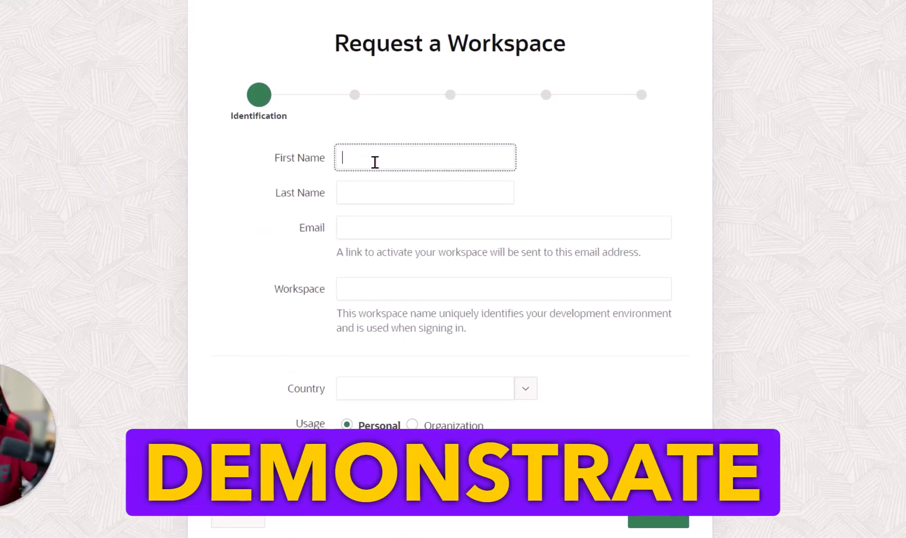
type("Apexmate")
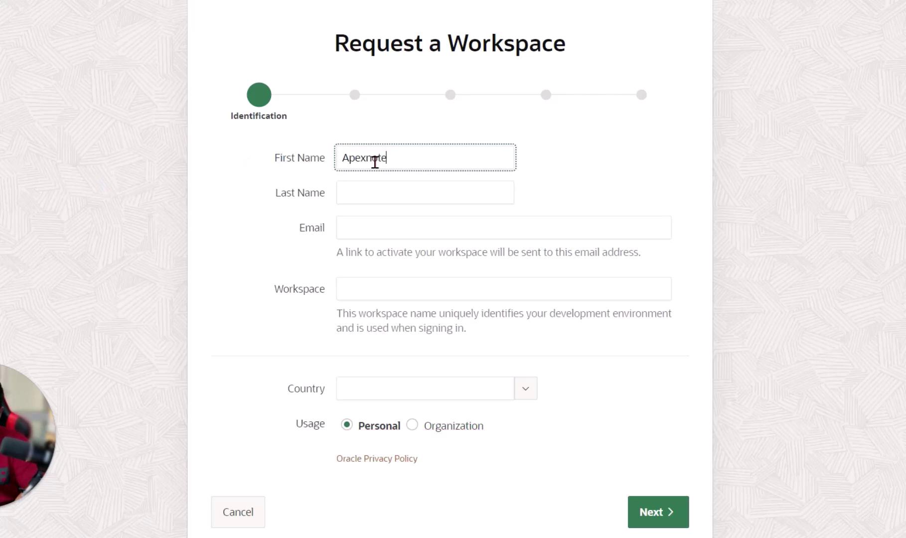
key("Tab")
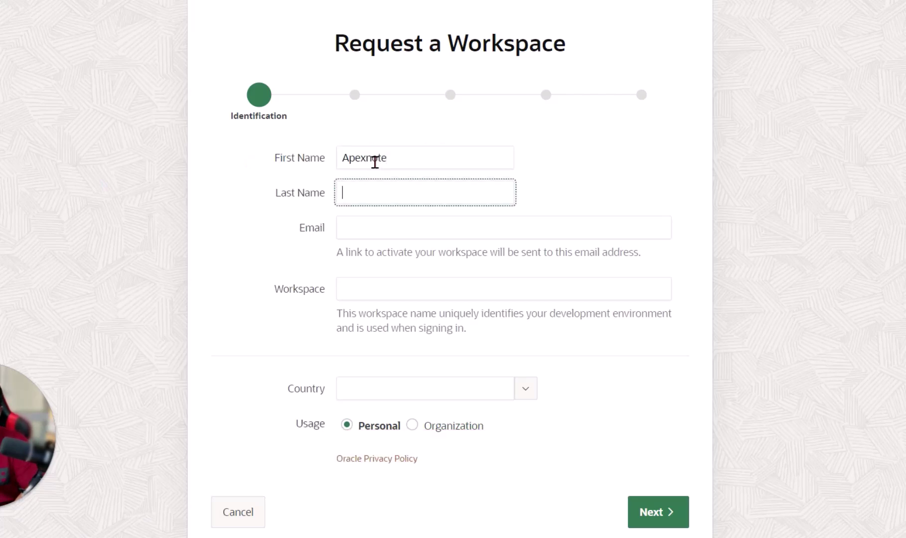
key("Tab")
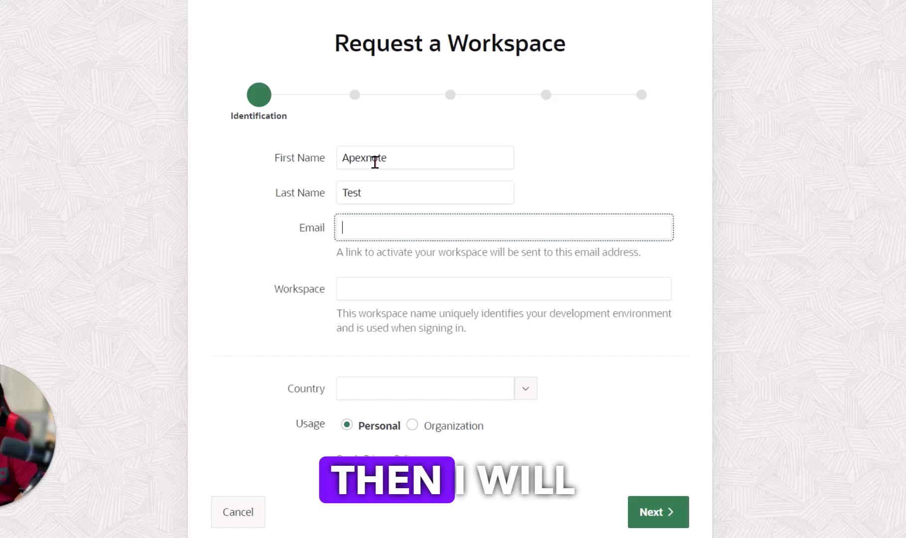
- Paste the copied temporary address as the e-mail and set the workspace name to MAX_TEST123_MAX123
right_click(374, 225)
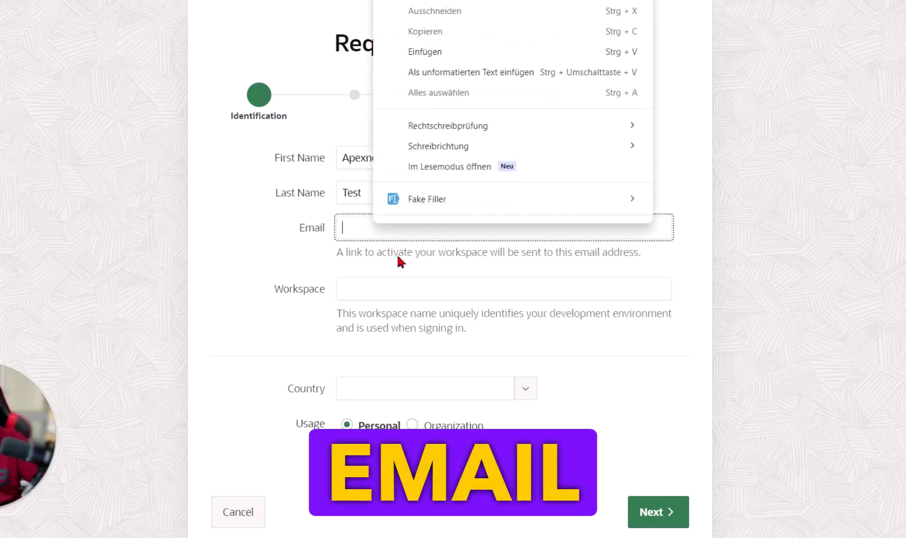
left_click(446, 47)
left_click(421, 292)
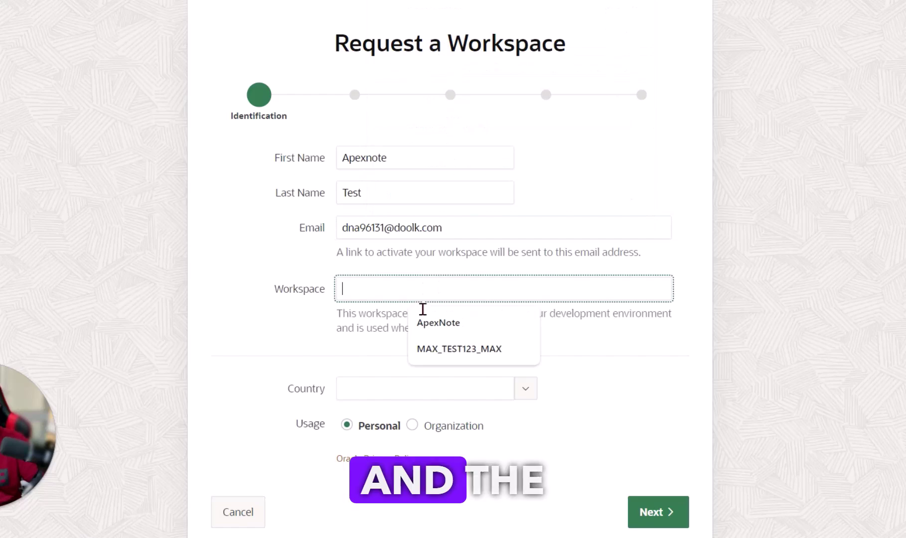
left_click(463, 350)
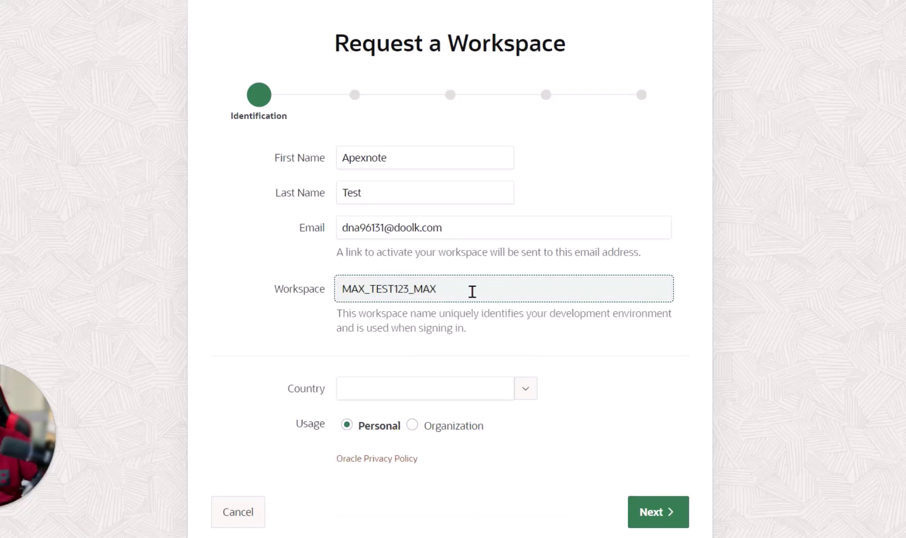
type("123")
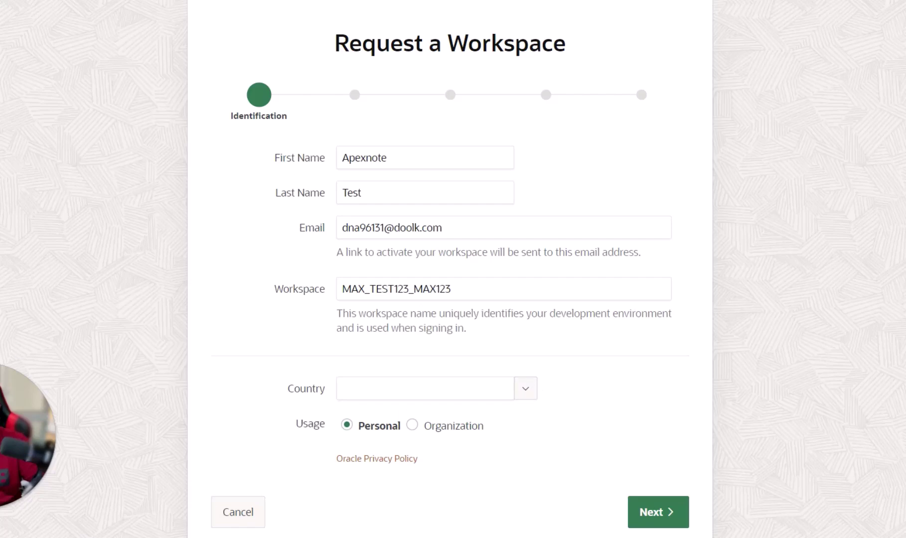
- Choose Germany as the country and continue to the survey
left_click(521, 394)
type("ger")
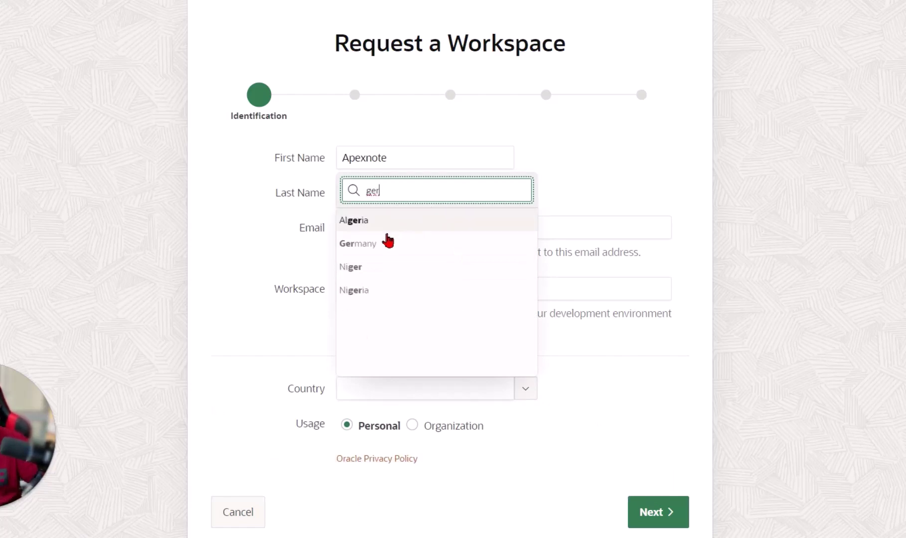
left_click(369, 244)
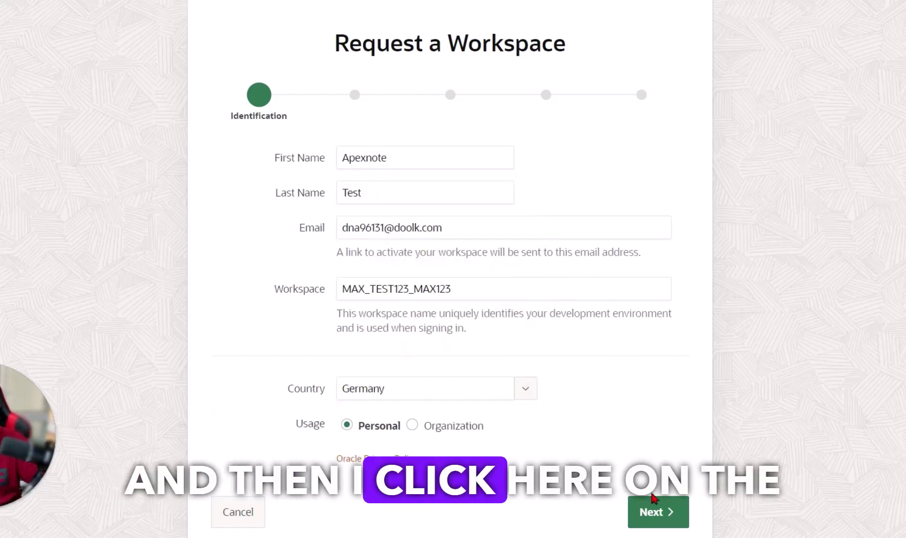
left_click(663, 516)
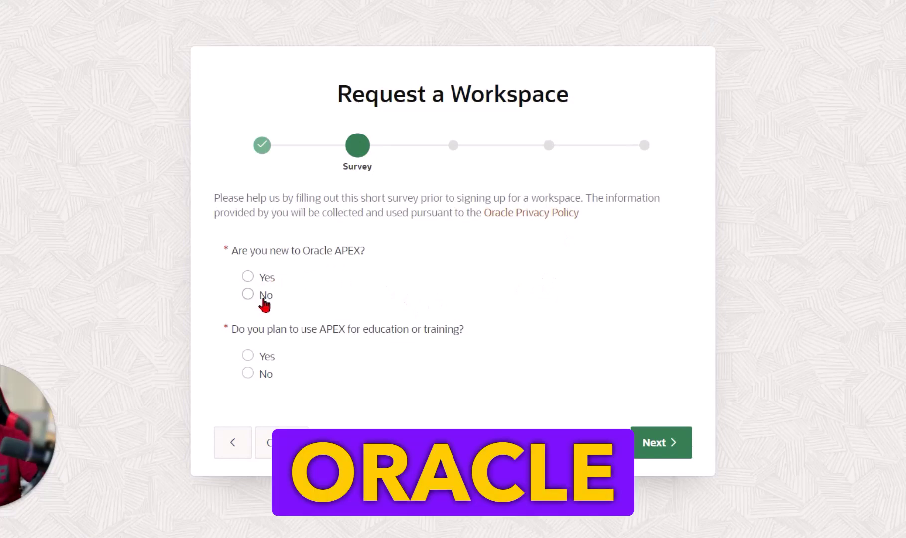
- Answer No to being new to Oracle APEX and Yes to education or training use, and submit the survey answers
left_click(264, 300)
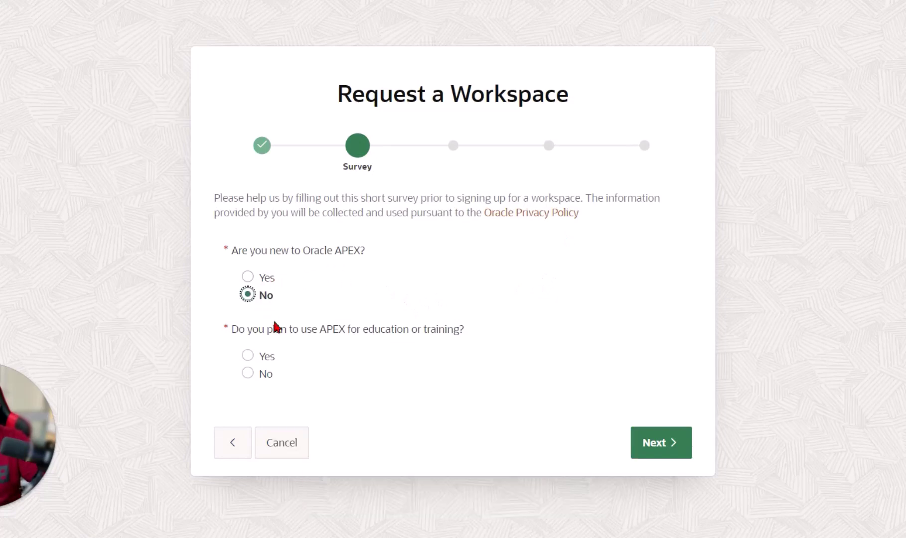
left_click(261, 358)
left_click(684, 461)
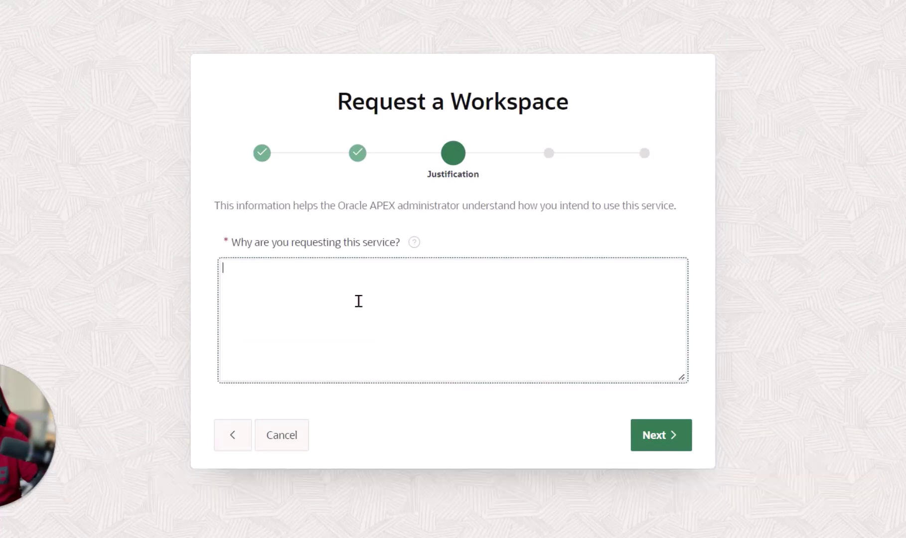
- Enter "make some youtube videos" as the reason for requesting the service and continue to the agreement
type("make some ")
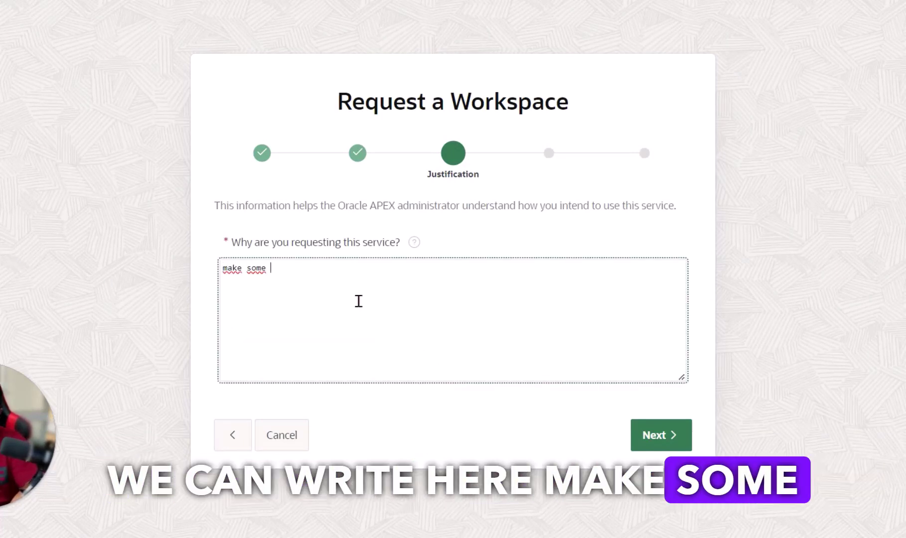
type("youtube video")
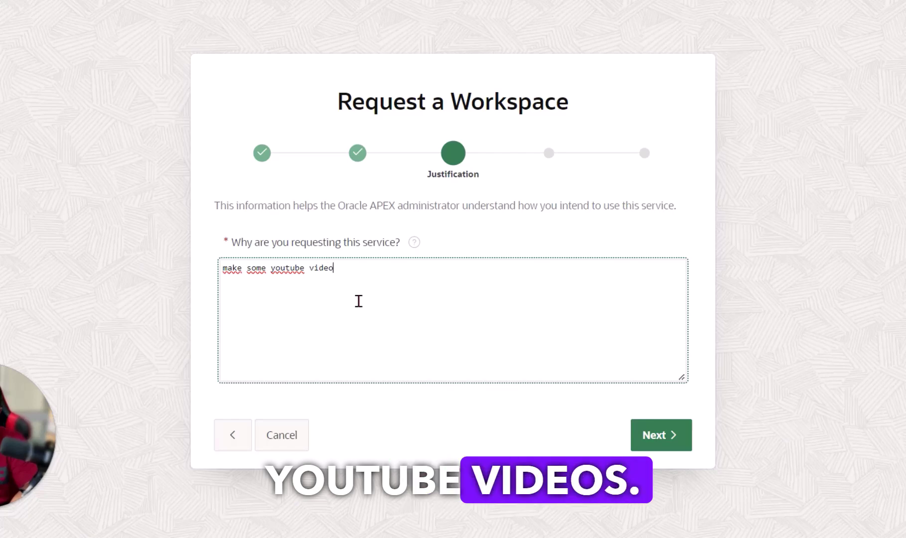
type("s")
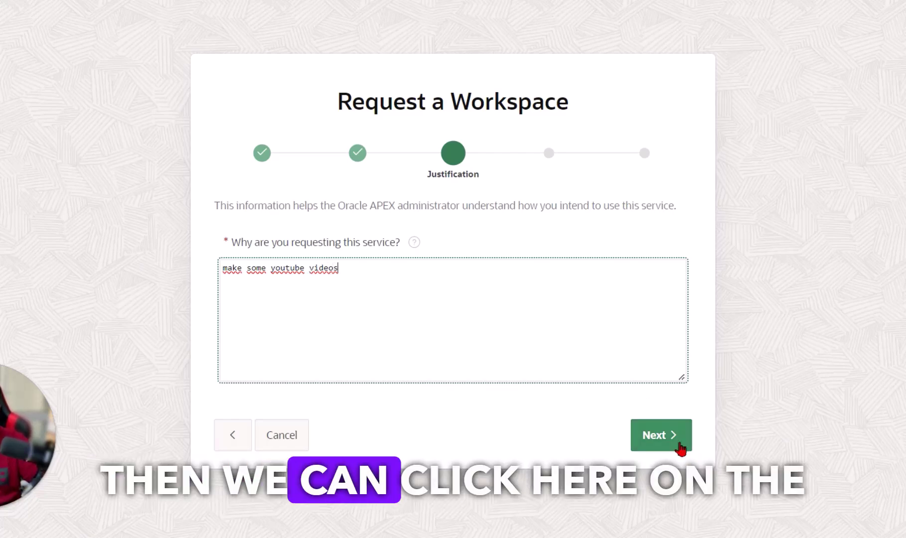
left_click(674, 432)
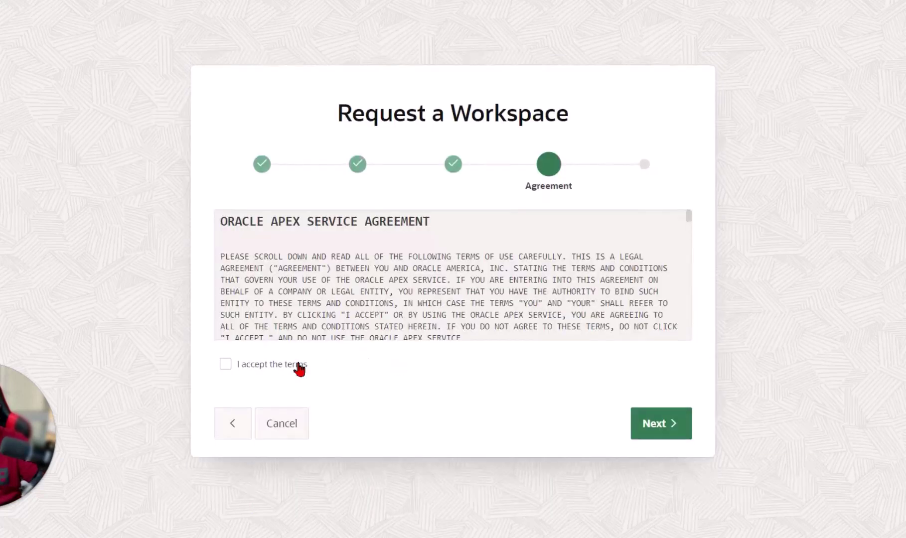
- Accept the service agreement terms and review the entered details on the confirmation page
left_click(270, 367)
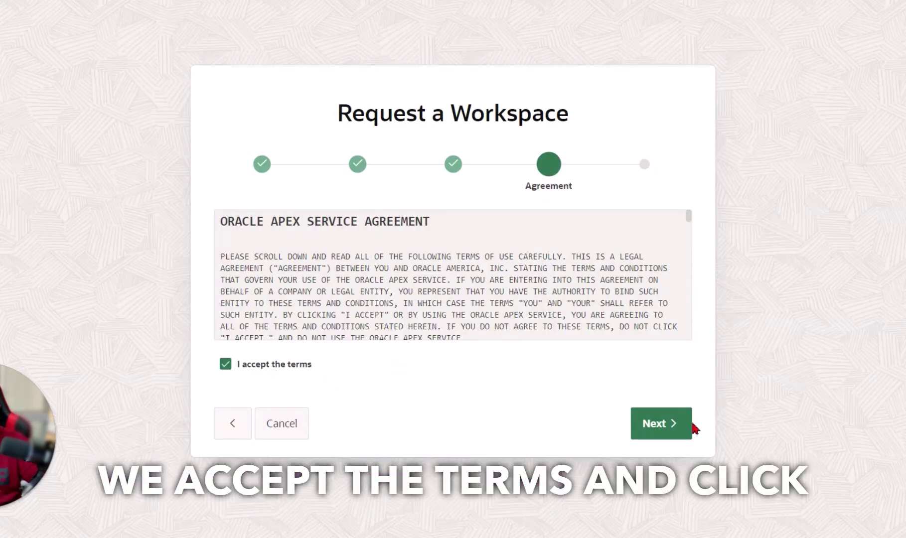
left_click(688, 427)
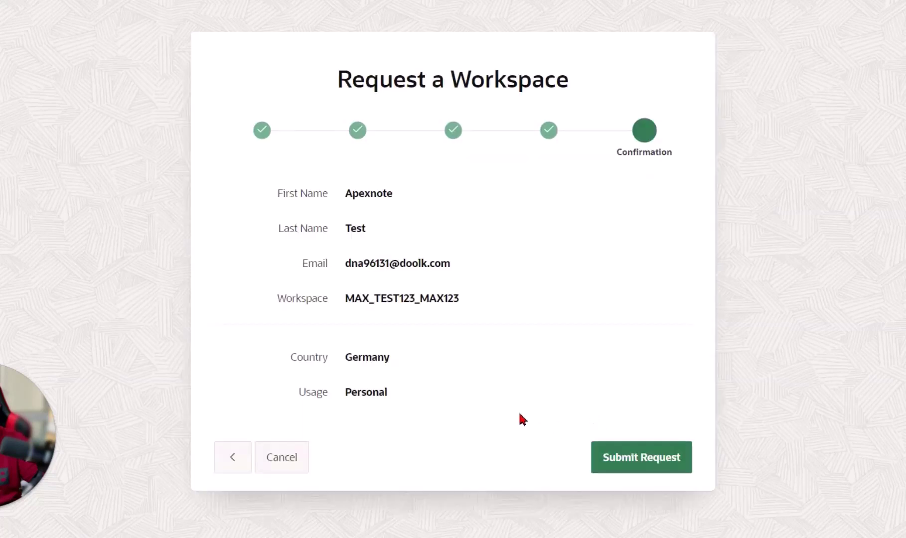
left_click_drag(279, 188, 355, 341)
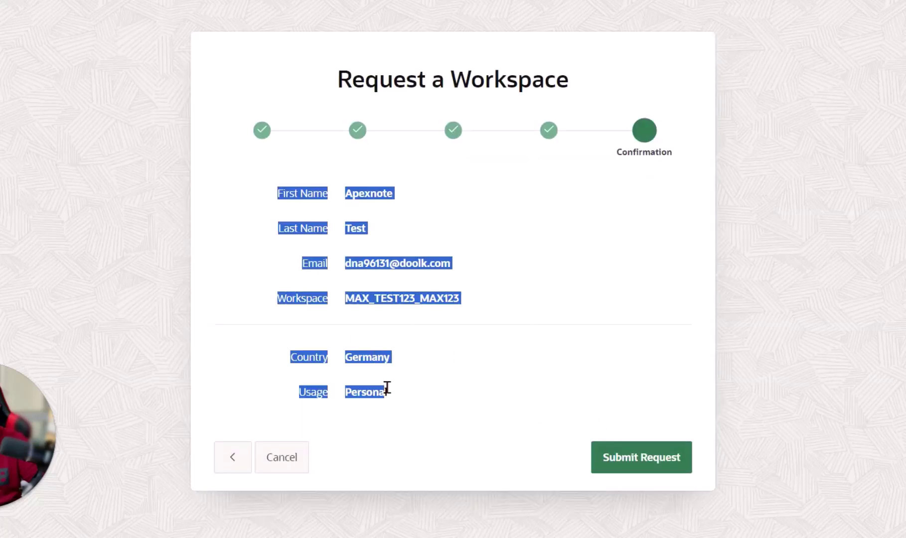
left_click(421, 392)
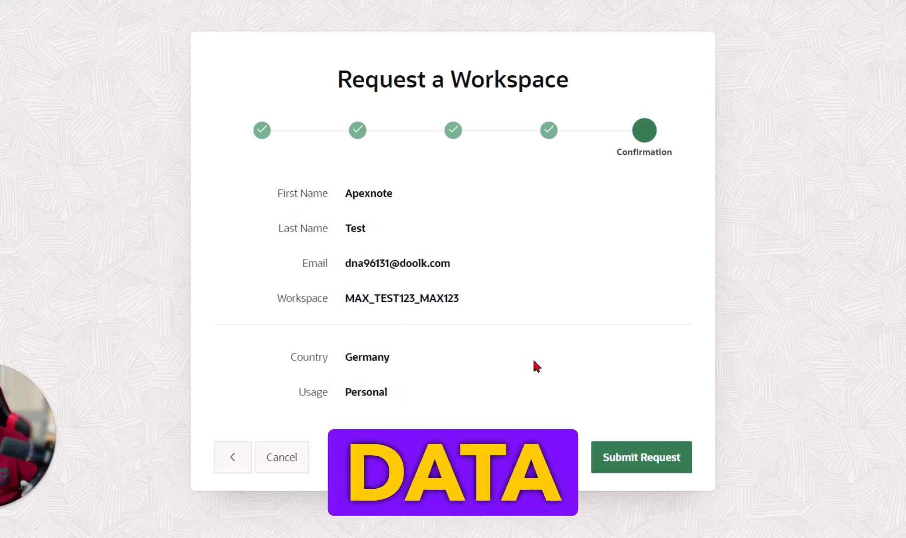
- Submit the workspace request and reload the 10 Minuten Mail inbox to fetch the approval message
left_click(687, 470)
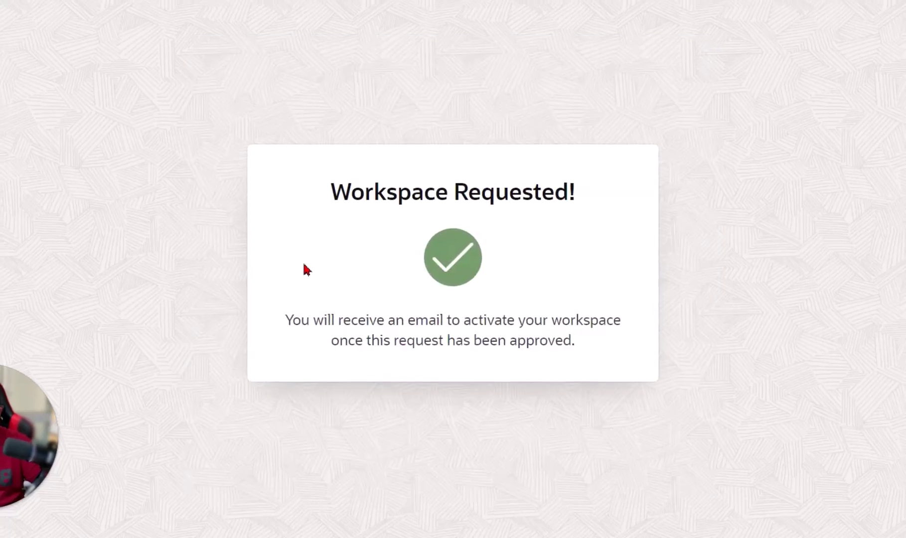
left_click_drag(377, 319, 489, 339)
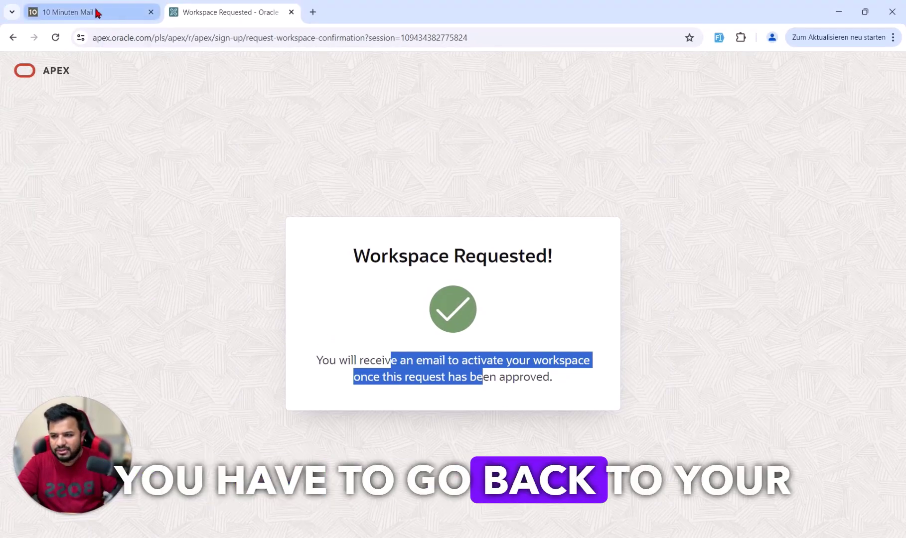
left_click(97, 13)
scroll(498, 296, "down", 3)
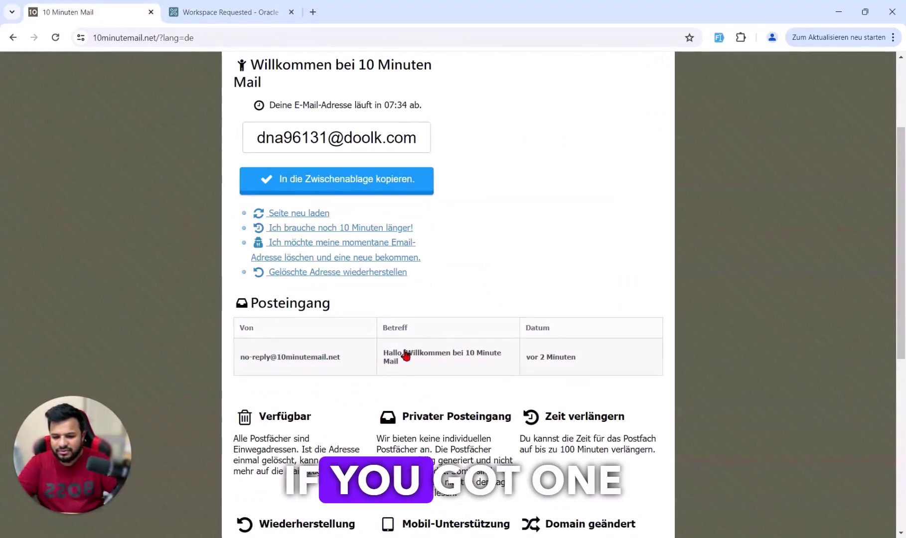
left_click(294, 215)
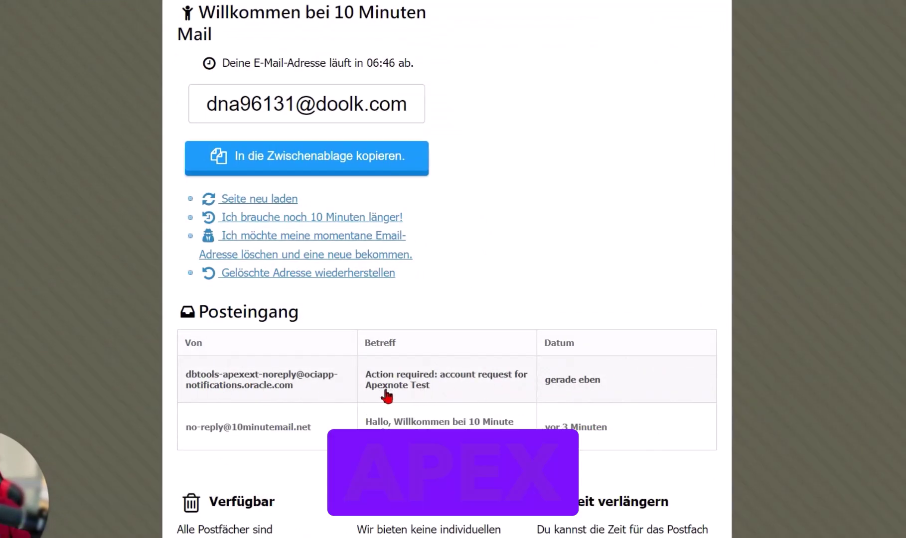
- Open the "Action required" account request e-mail and follow its Create Workspace link in a new tab
left_click(287, 384)
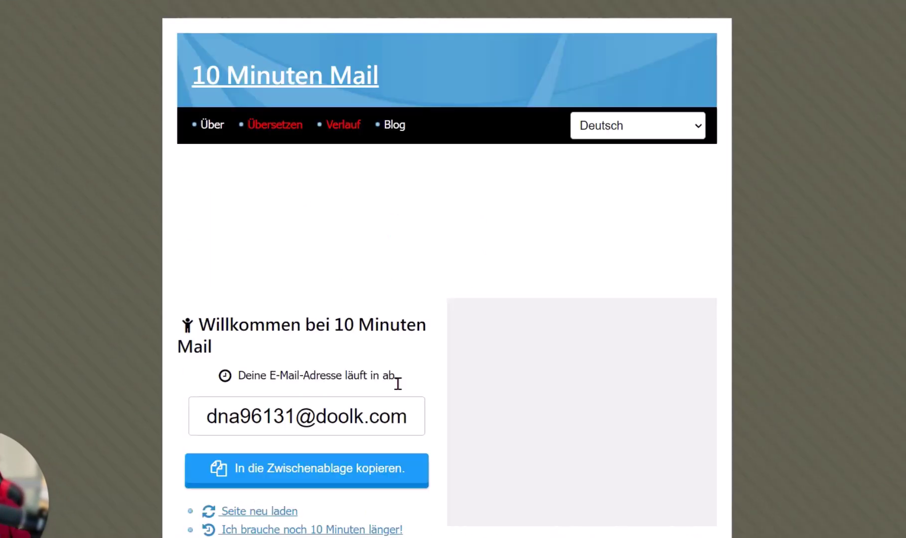
scroll(396, 388, "down", 7)
scroll(452, 401, "down", 8)
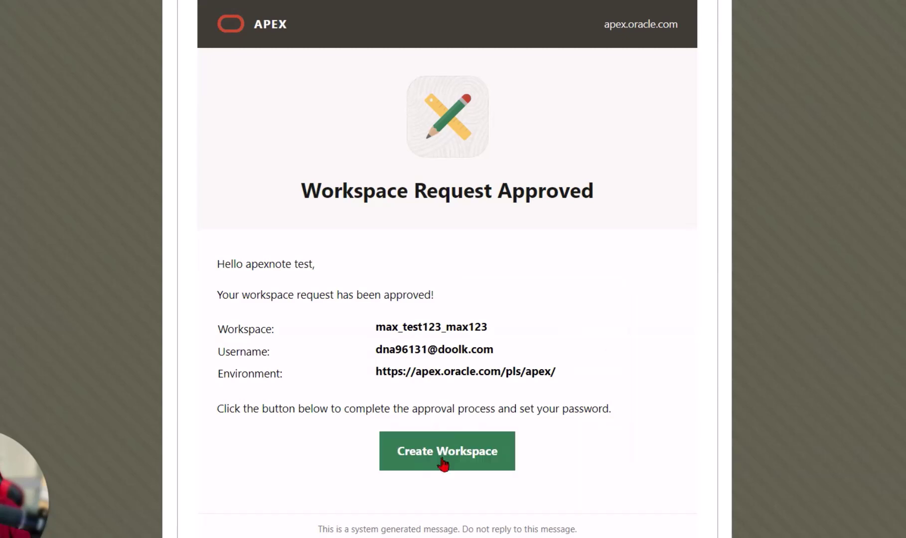
right_click(442, 464)
left_click(351, 156)
left_click(243, 20)
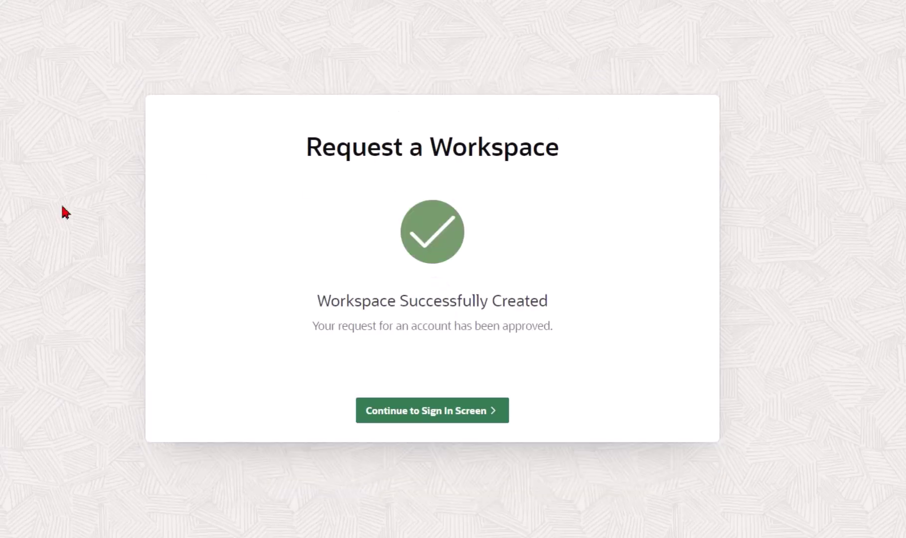
- Continue to the sign-in screen, enter and confirm a new account password, and submit the password change
left_click(394, 421)
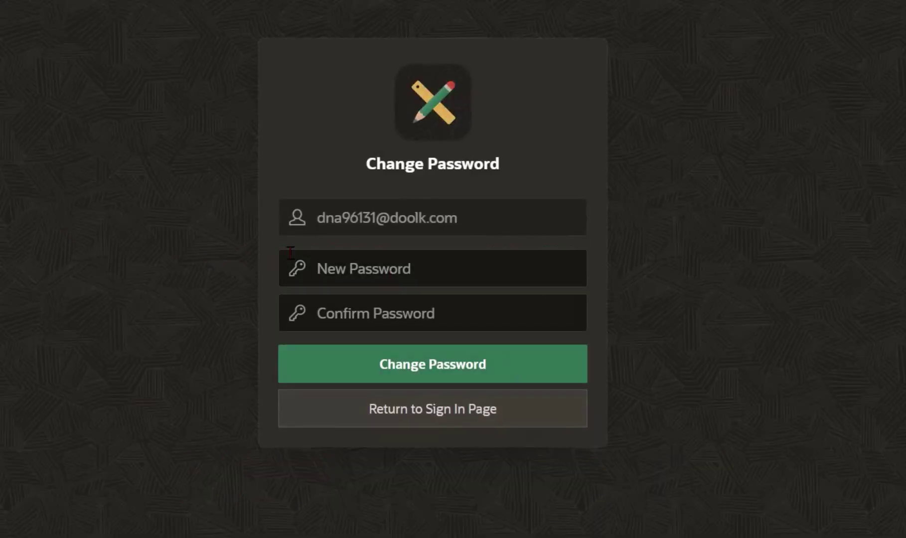
key("ctrl+v")
left_click(395, 304)
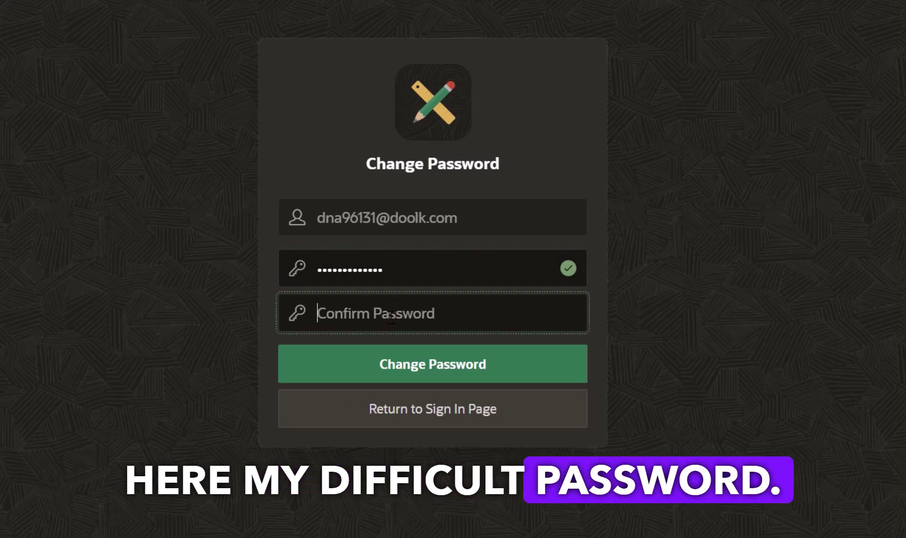
key("ctrl+v")
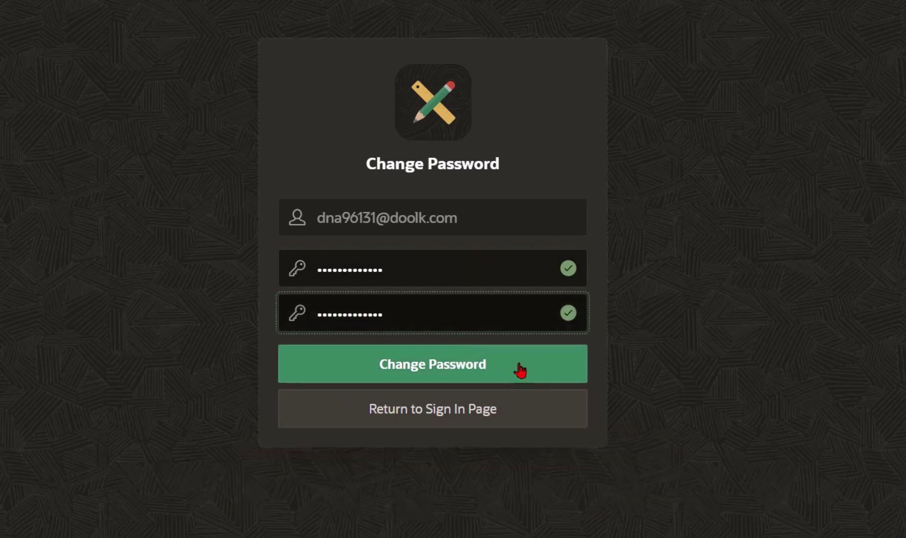
left_click(519, 365)
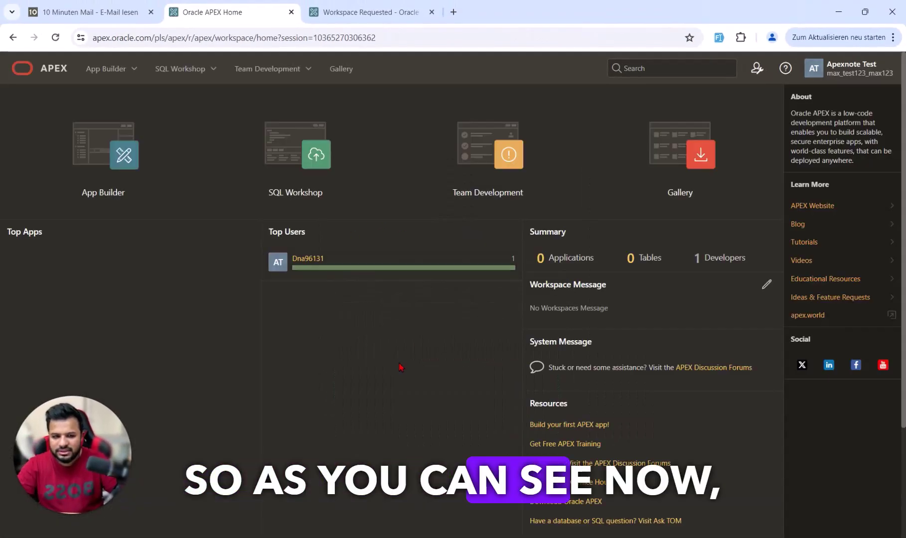
- Examine the account's profile details, photo and password options in the Edit Profile dialog, and close it without changes
left_click(854, 75)
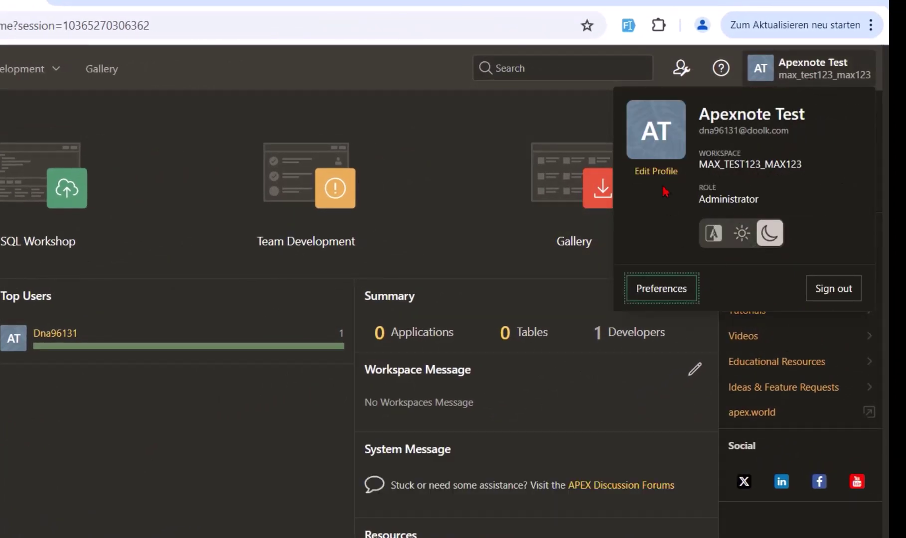
left_click(663, 171)
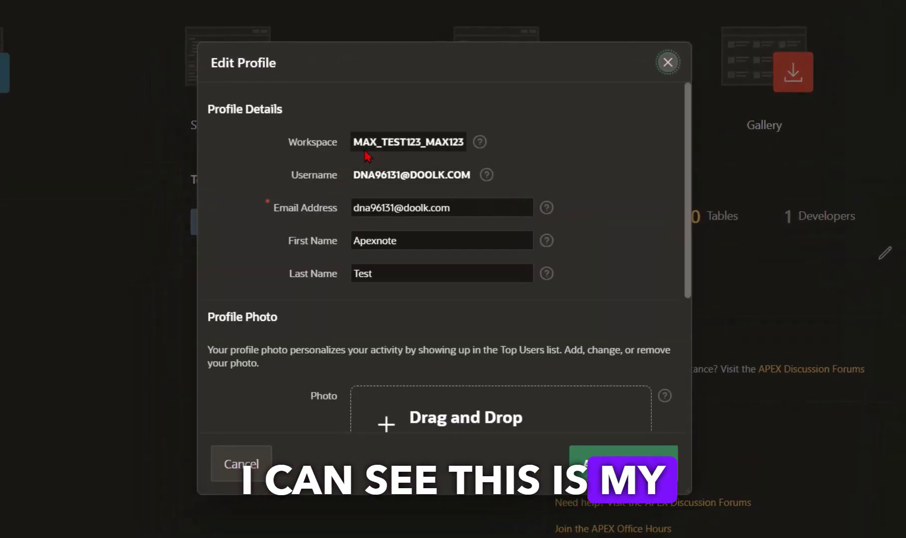
left_click_drag(467, 203, 339, 211)
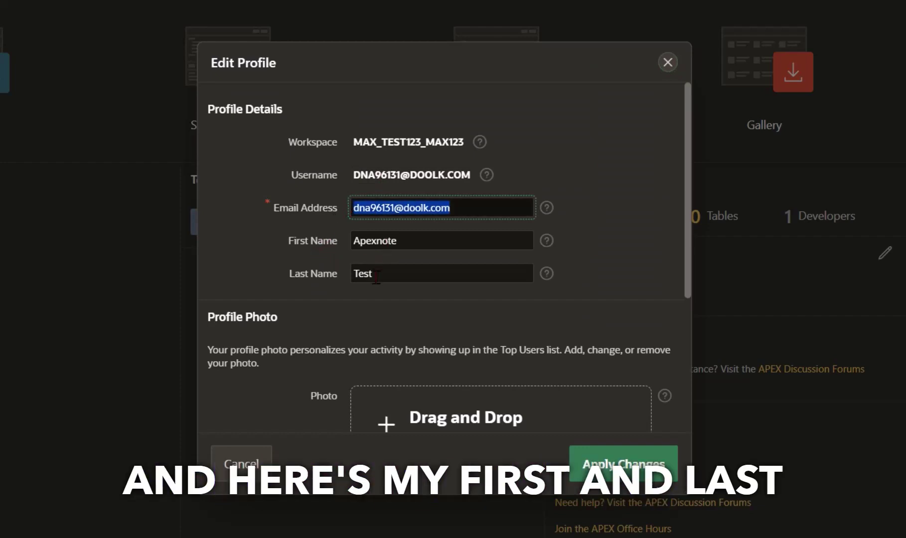
scroll(423, 307, "down", 4)
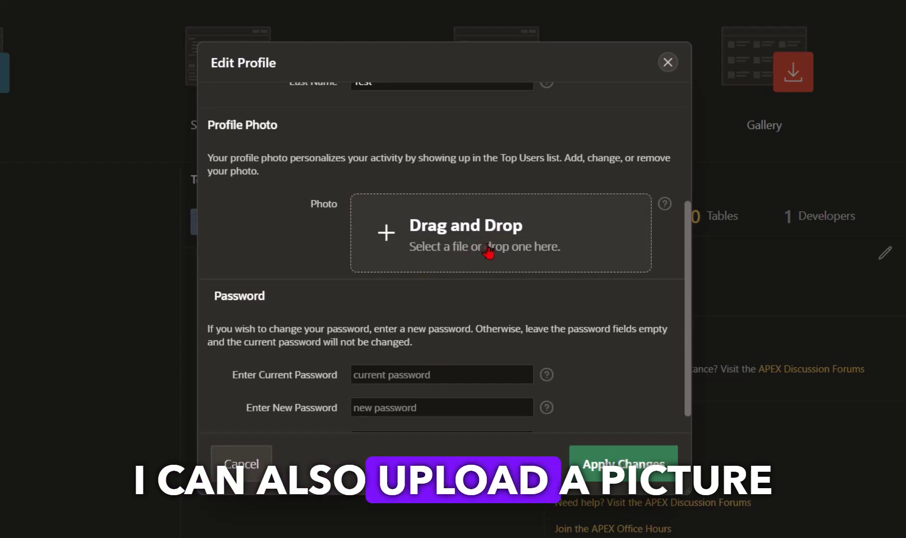
scroll(495, 289, "down", 1)
scroll(459, 400, "up", 1)
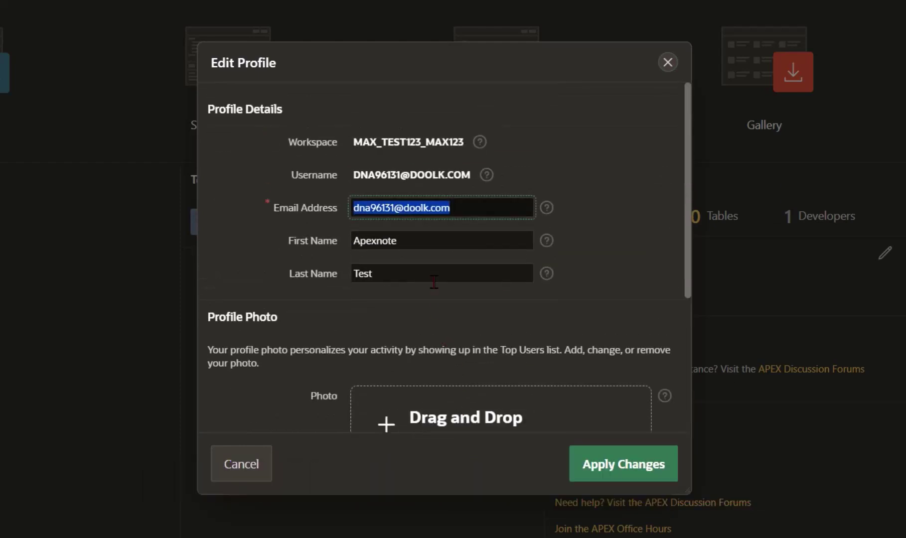
left_click_drag(515, 65, 282, 77)
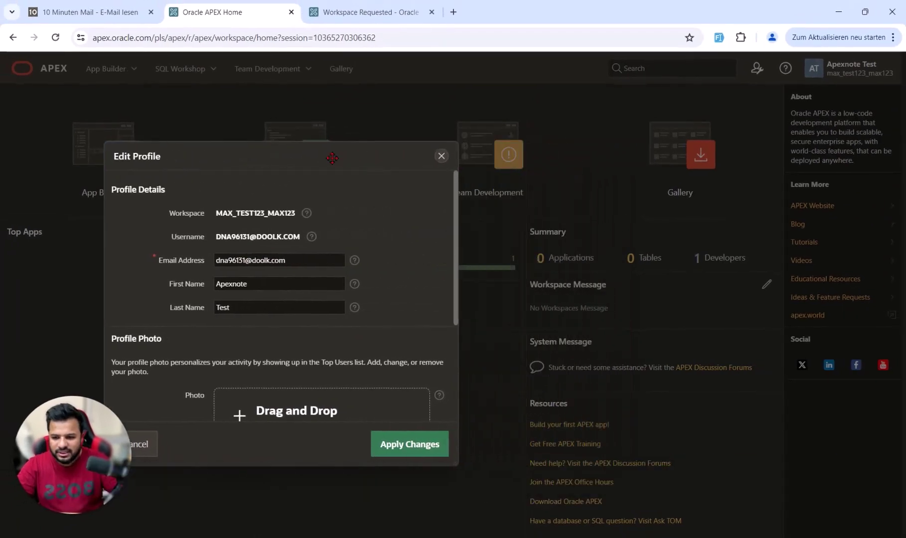
left_click_drag(333, 158, 389, 143)
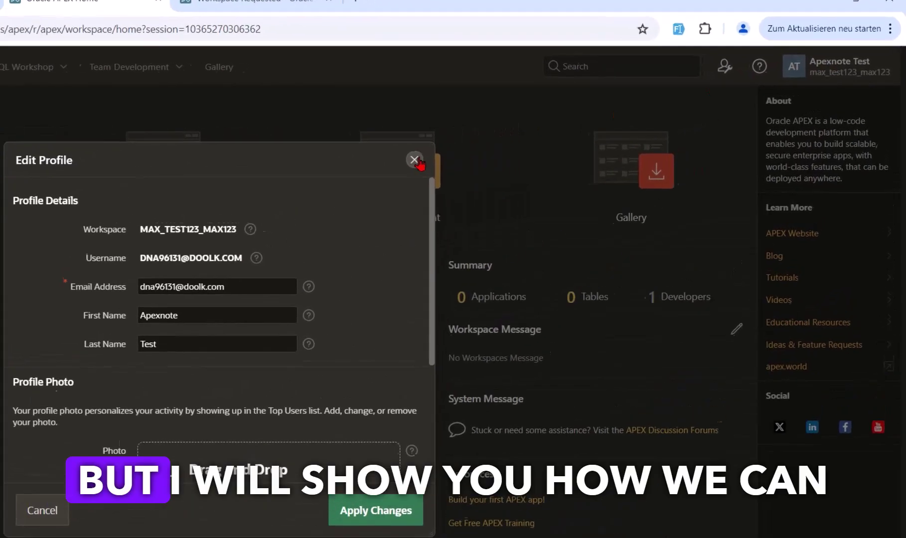
left_click(502, 145)
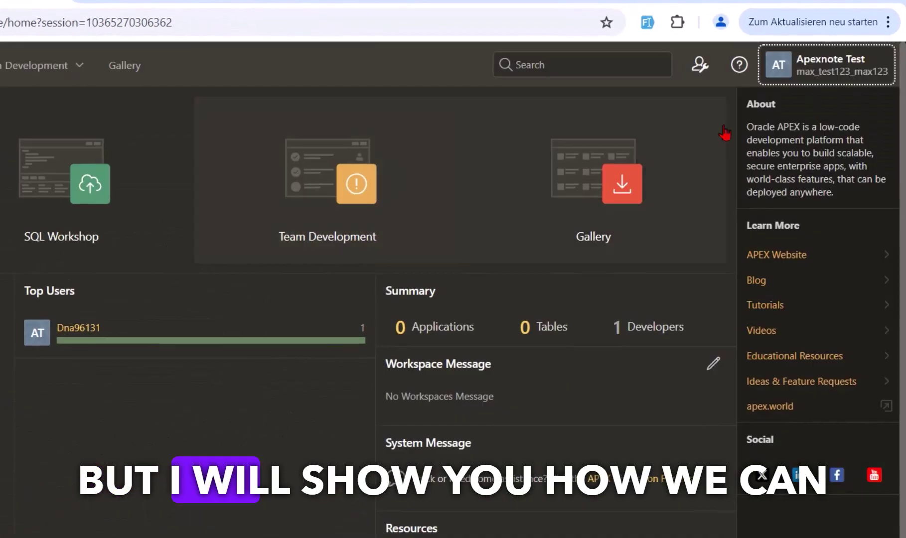
- Go to workspace administration, manage the users and groups, and start creating a new user
left_click(713, 84)
left_click(752, 104)
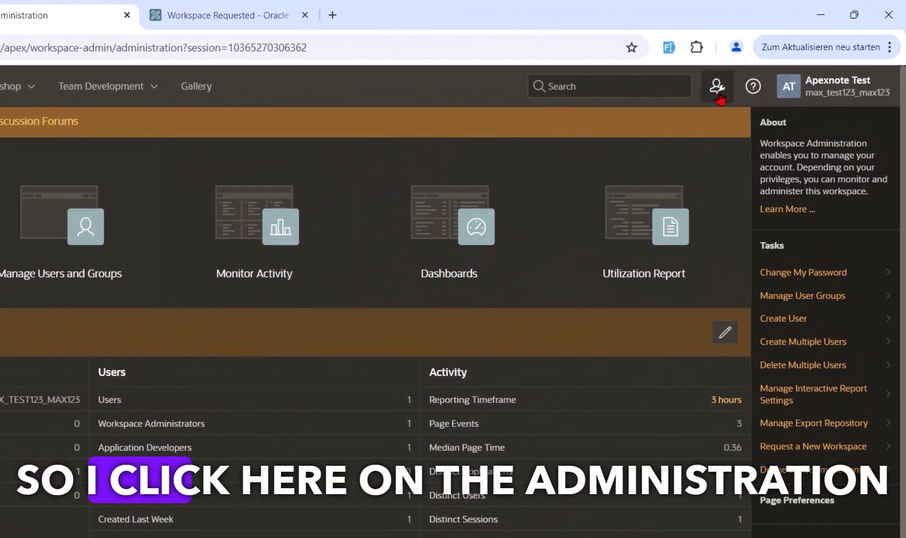
left_click(761, 69)
left_click(743, 124)
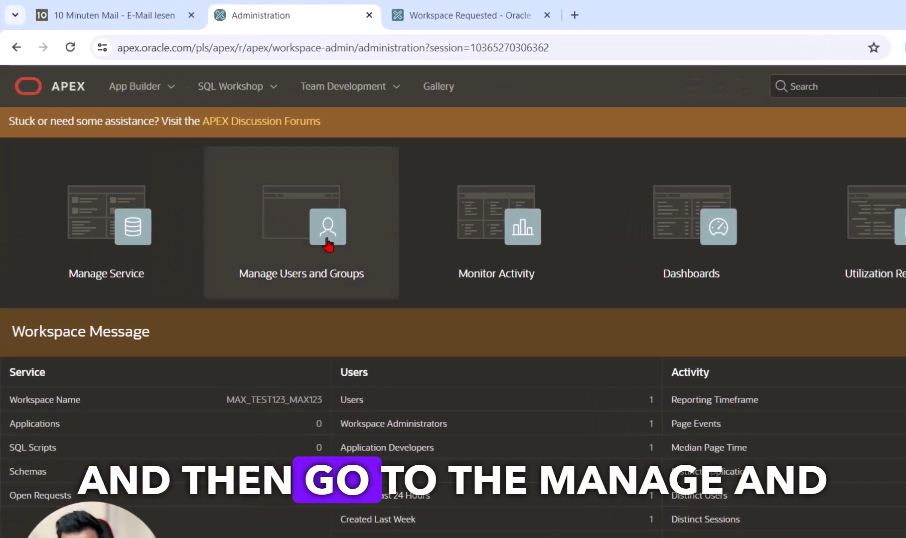
left_click(392, 282)
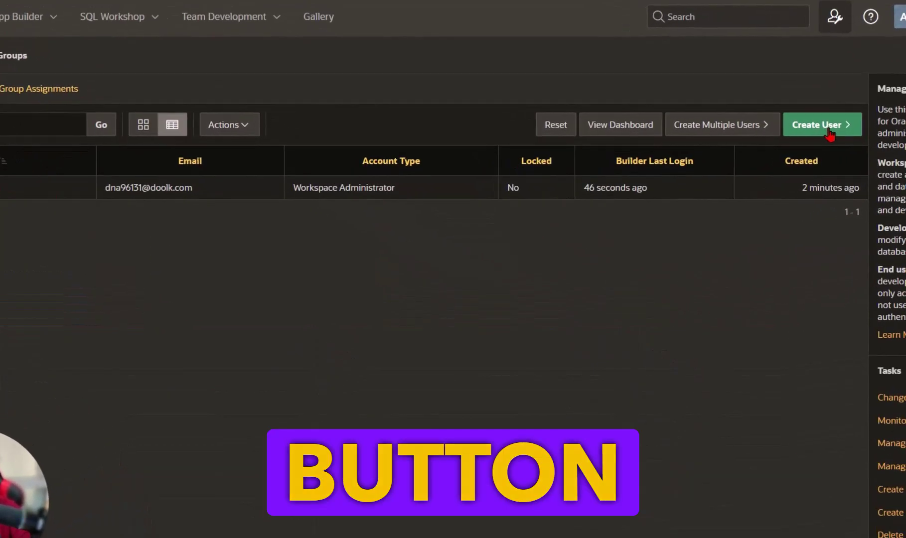
left_click(828, 128)
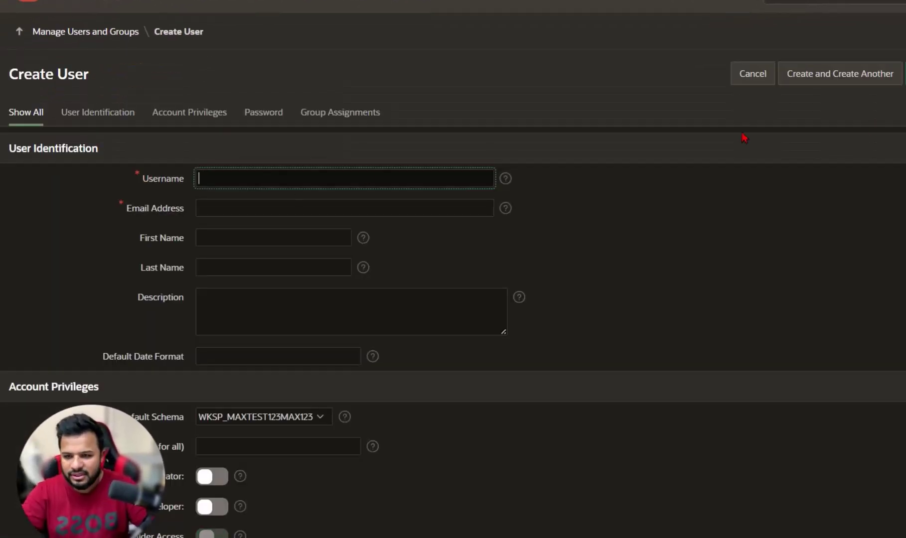
- Fill in the new user's username and e-mail address, and make the user a workspace administrator
left_click(101, 200)
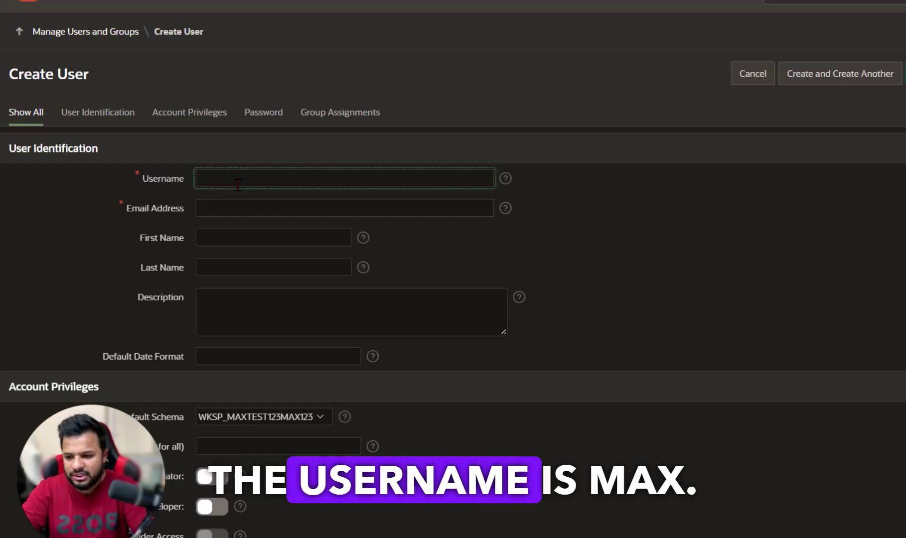
type("Max")
key("Tab")
type("ma")
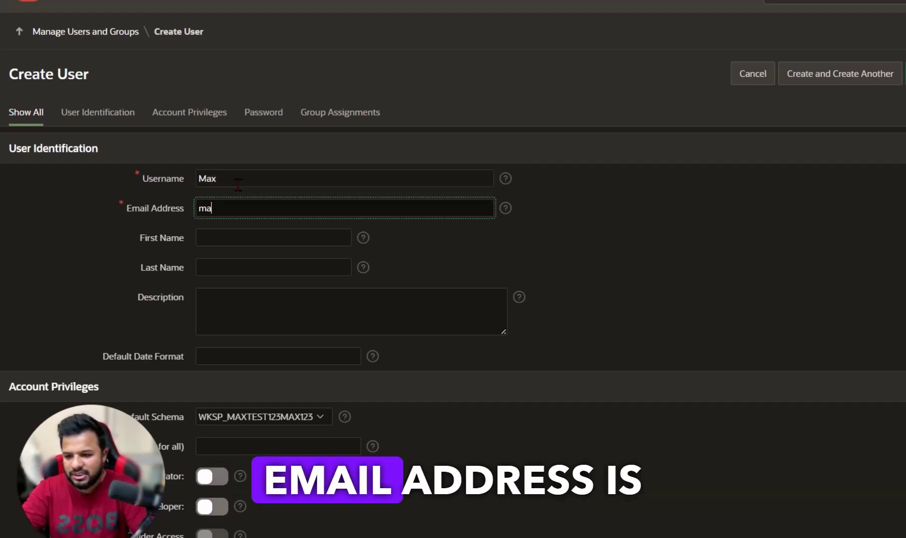
type("x@@")
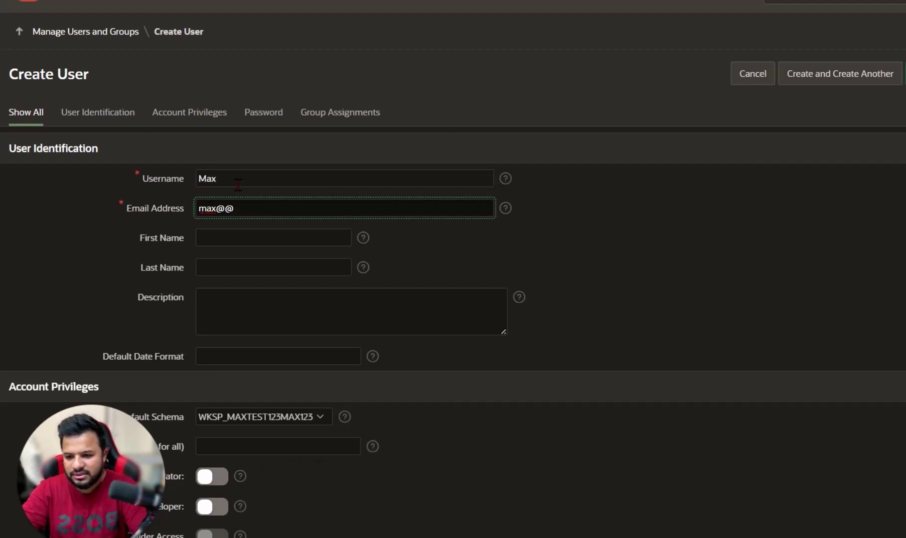
type("ustermann.de")
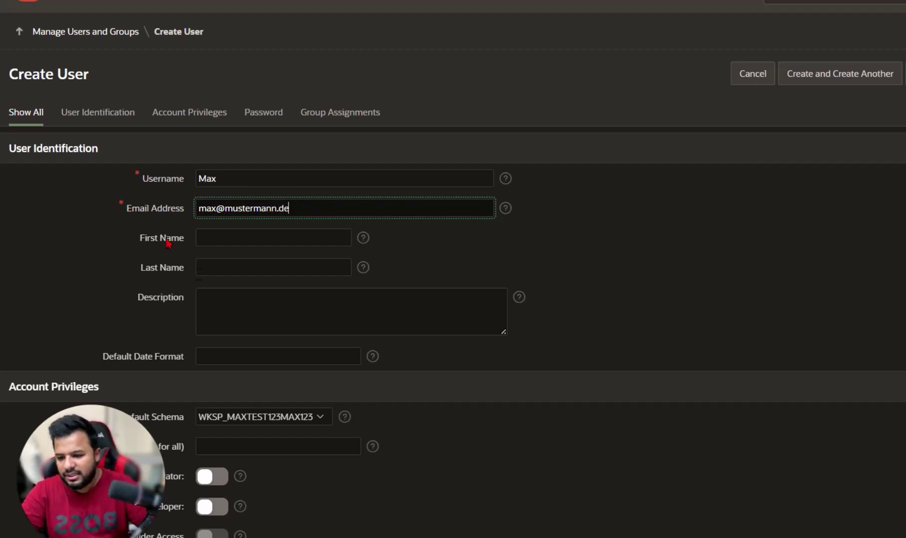
scroll(240, 414, "down", 3)
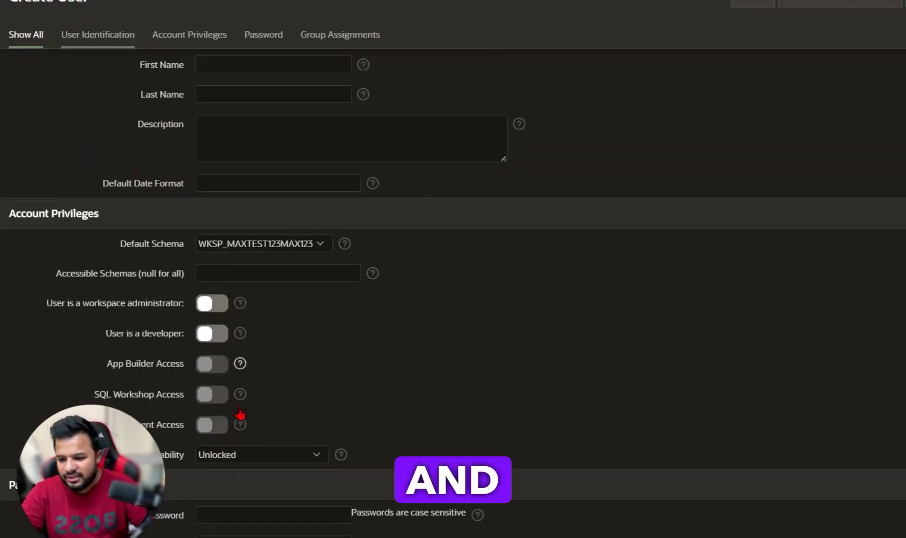
left_click(214, 305)
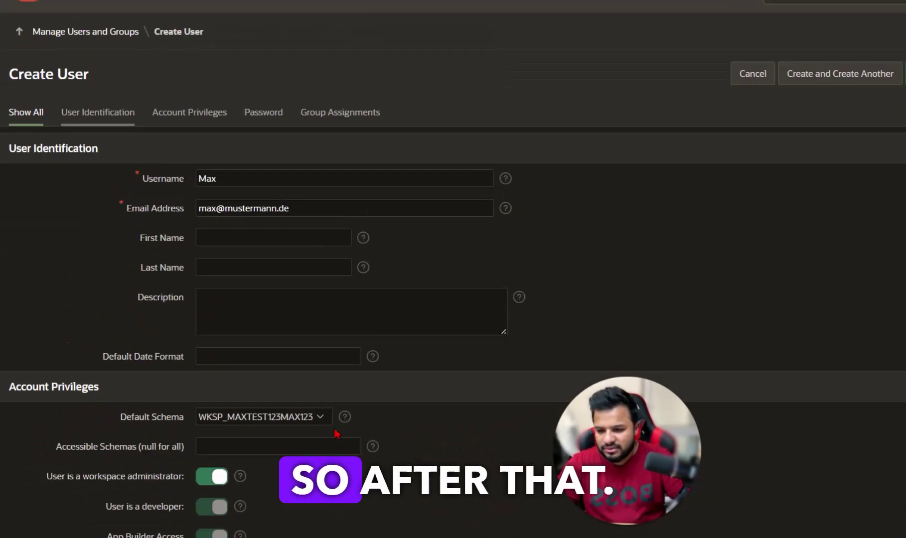
- Enter and confirm the new user's password, disable Require Change of Password on First Use, and create the user
scroll(239, 462, "down", 3)
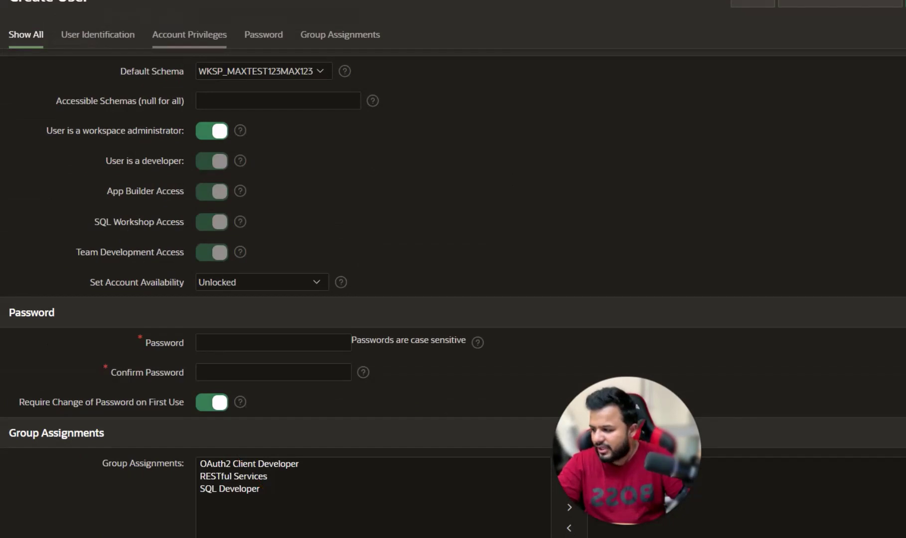
left_click(248, 349)
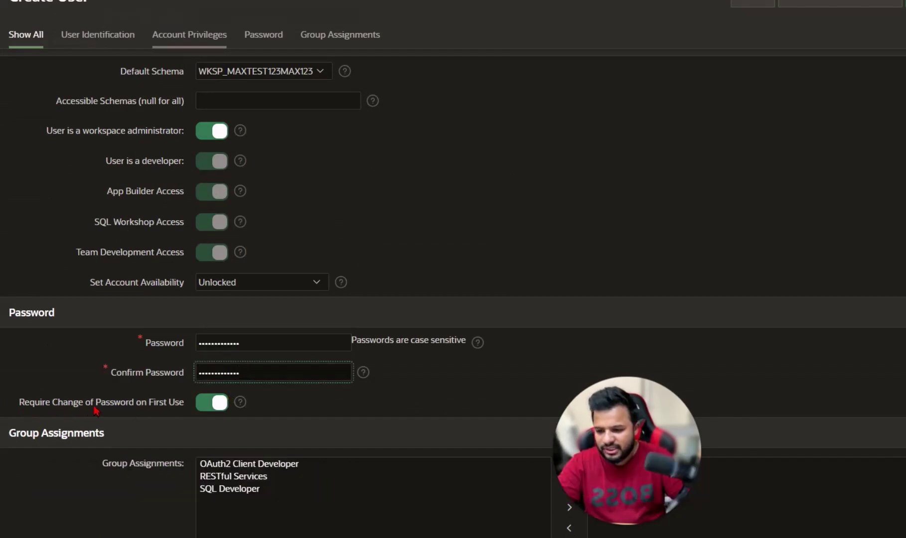
left_click(214, 405)
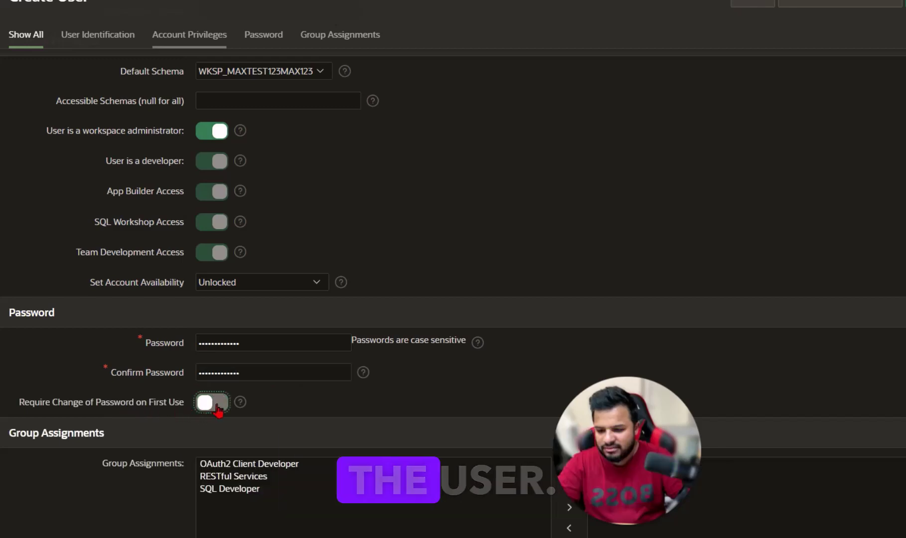
scroll(227, 420, "down", 3)
scroll(227, 421, "up", 6)
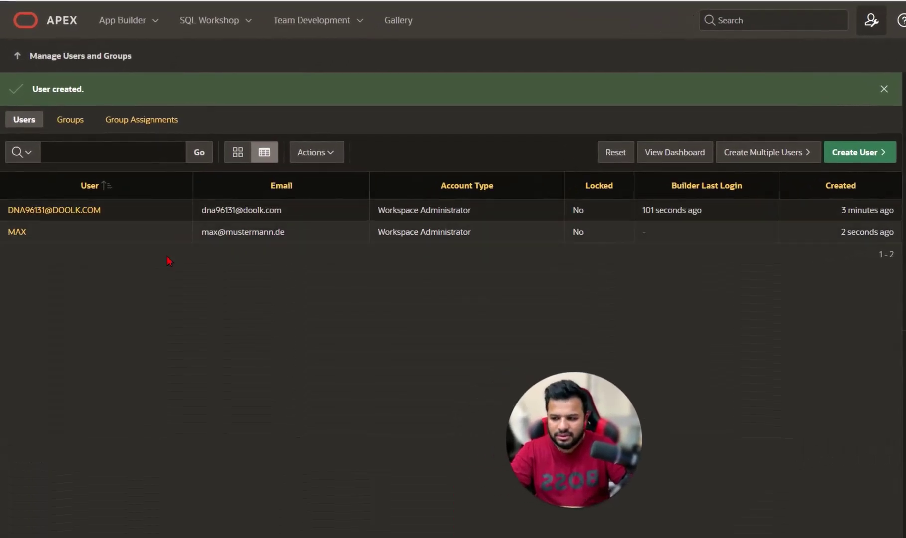
- Review the accounts in the user list and open the signed-in account's Edit Profile dialog
left_click_drag(168, 259, 6, 210)
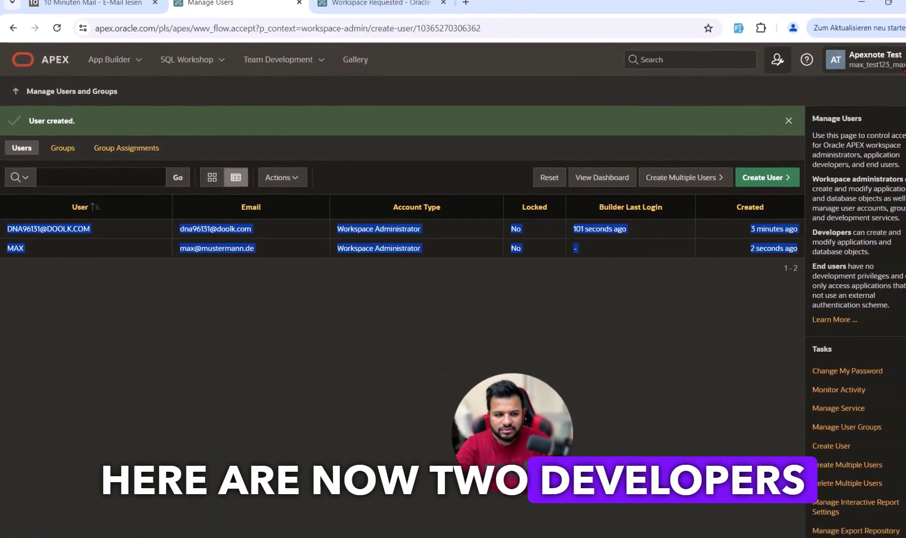
left_click(902, 67)
left_click(759, 136)
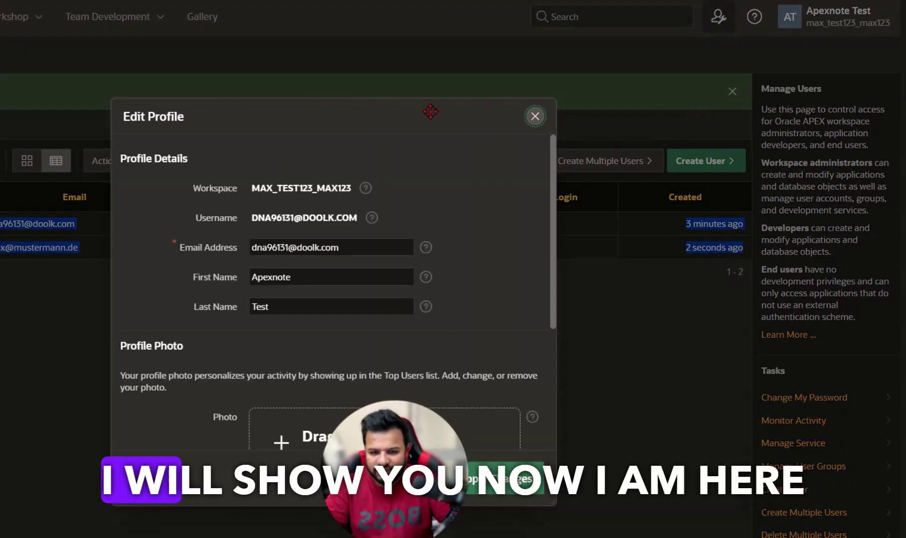
- Search Google for "oracle apex login" in a new browser tab and open the Oracle APEX sign-in page
left_click_drag(429, 114, 262, 176)
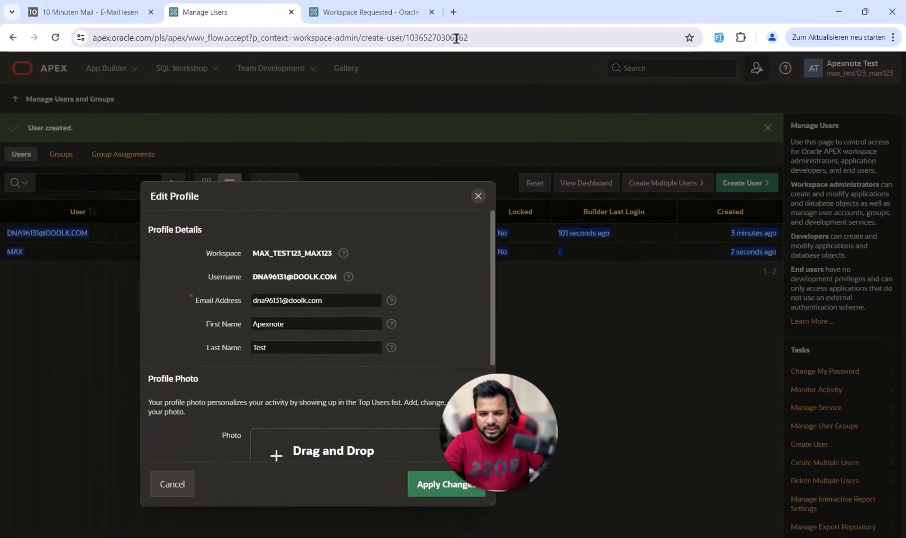
left_click(453, 12)
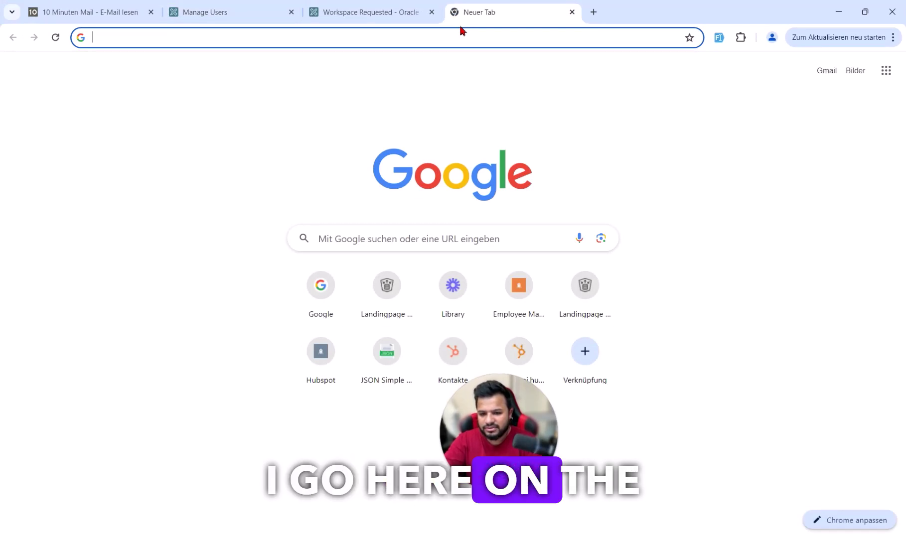
left_click(326, 294)
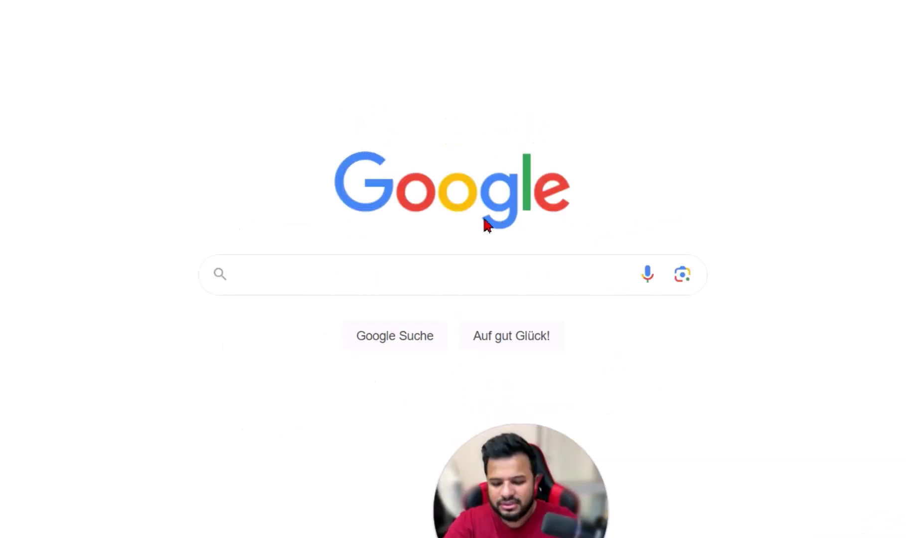
type("oracle apex")
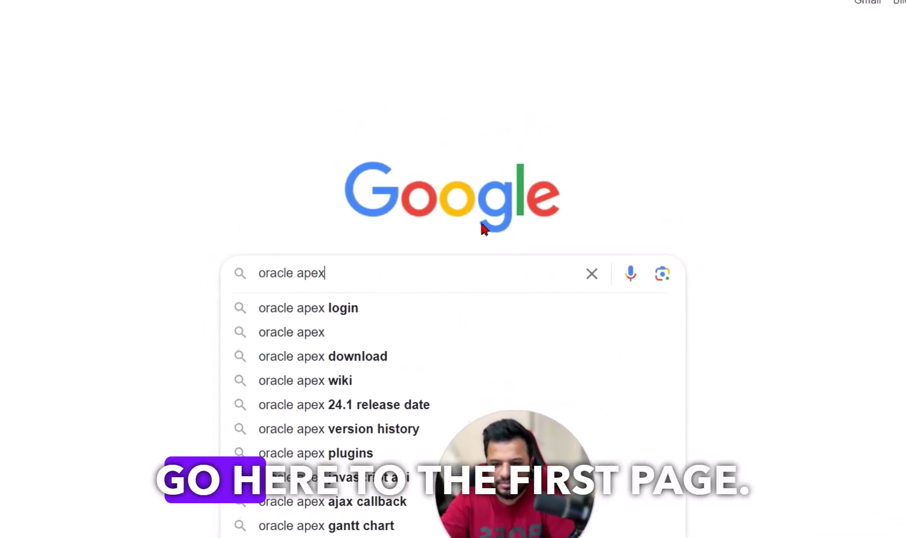
key("Down")
key("Return")
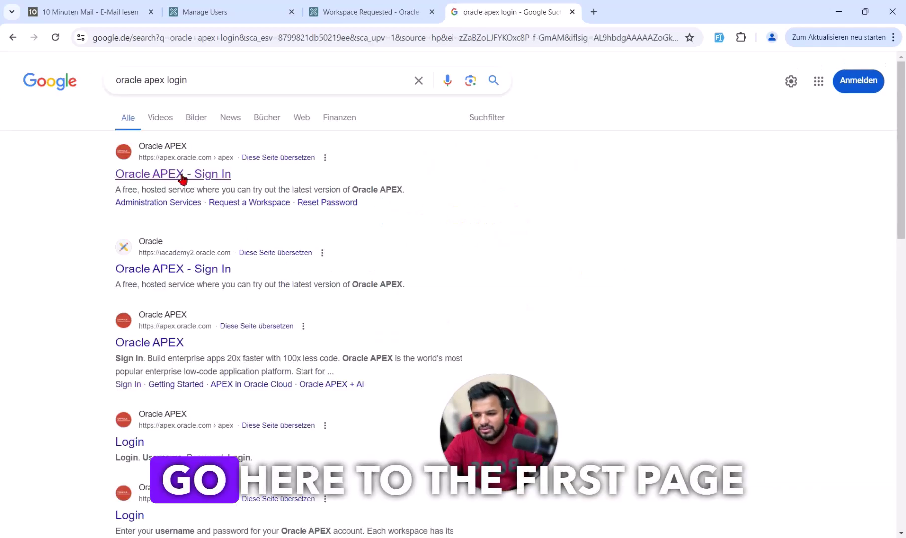
left_click(215, 174)
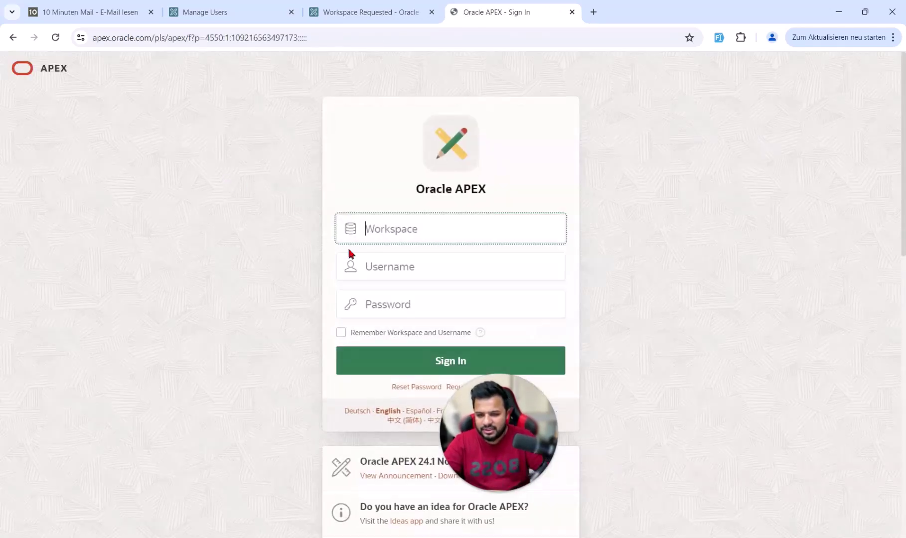
- Copy the workspace name MAX_TEST123_MAX123 from the Edit Profile dialog into the sign-in form's Workspace field
left_click(372, 12)
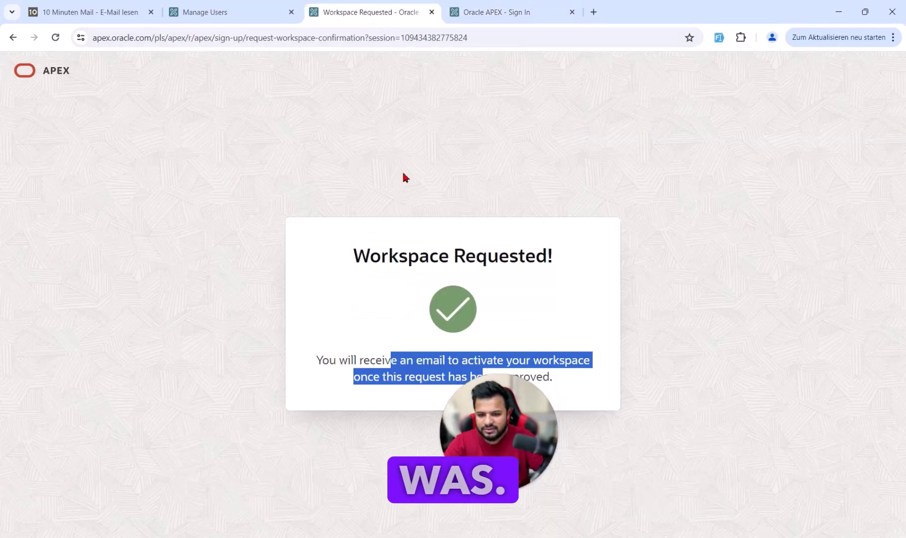
left_click(241, 10)
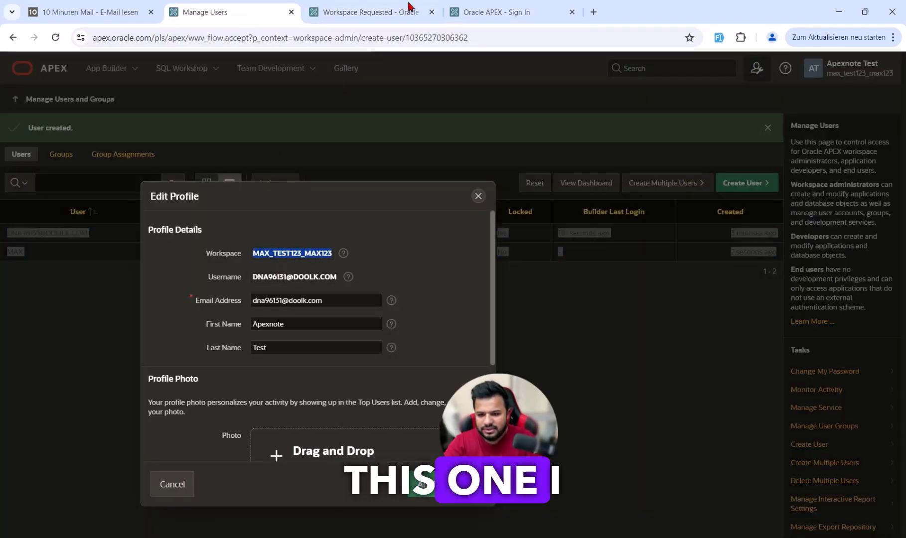
left_click(498, 12)
key("ctrl+v")
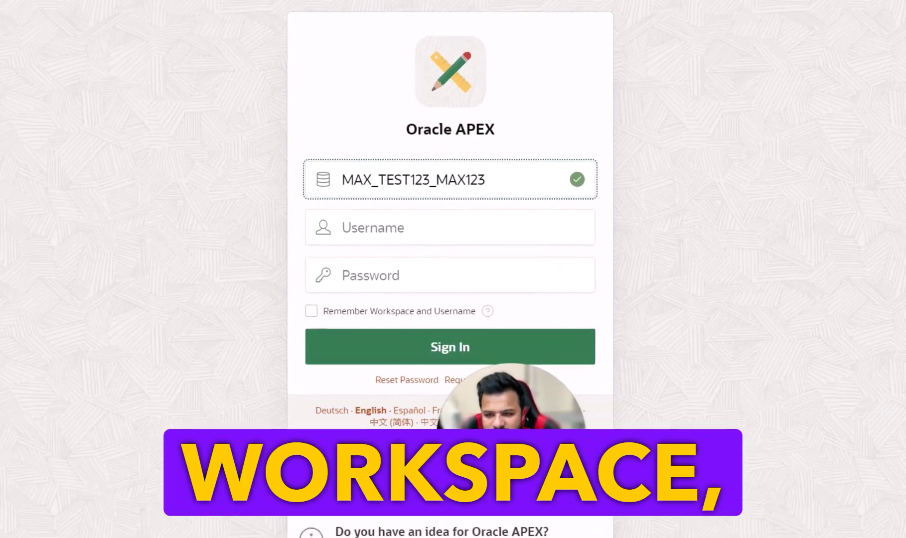
- Enter the new user's username and account password, and sign in to the workspace
left_click(358, 209)
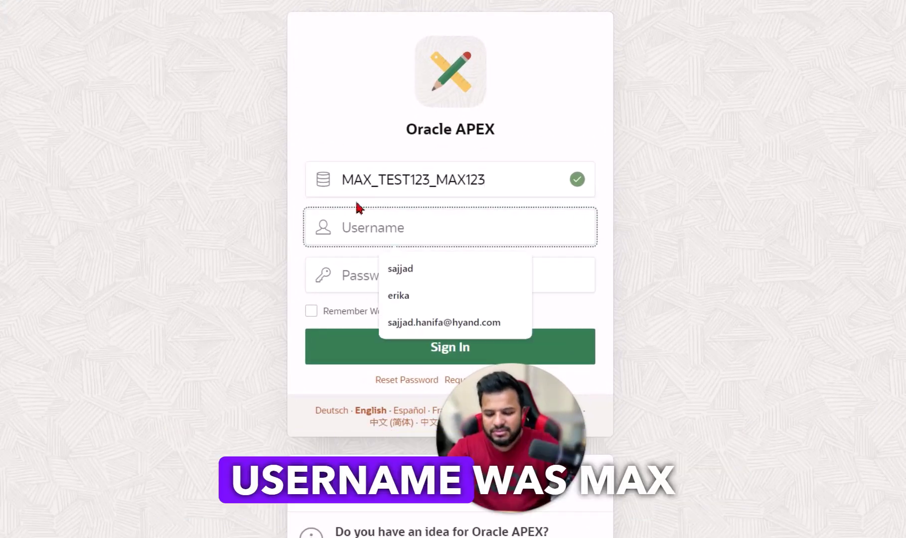
type("max")
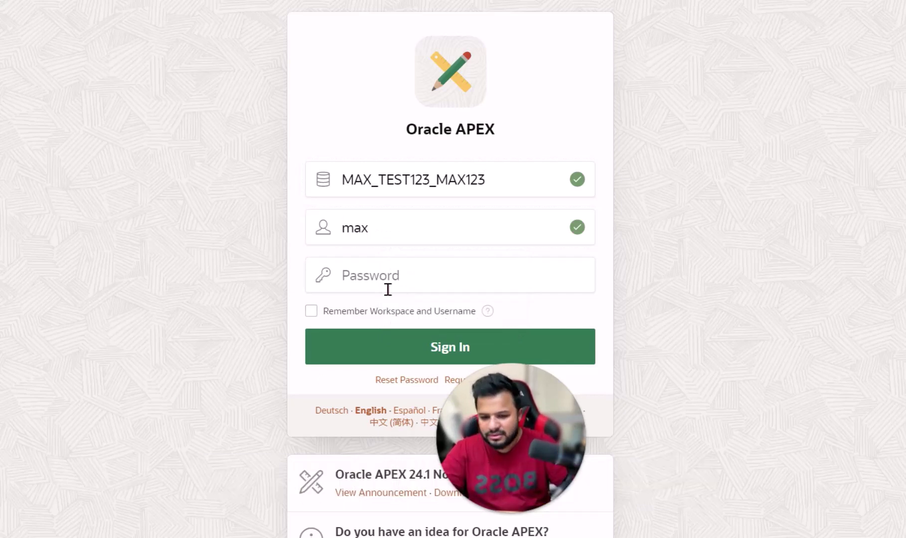
left_click(401, 358)
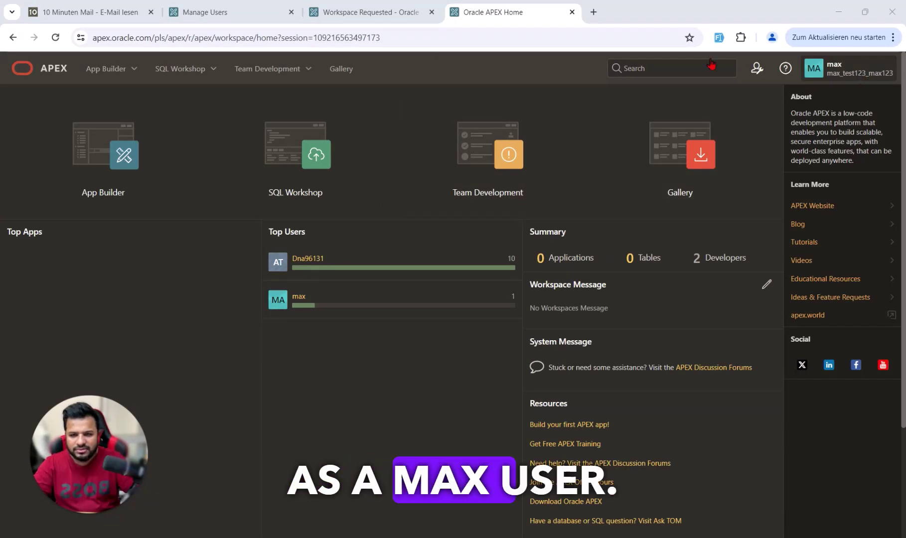
- Compare the signed-in accounts in the two APEX sessions and examine the developer count in the workspace summary
left_click(235, 20)
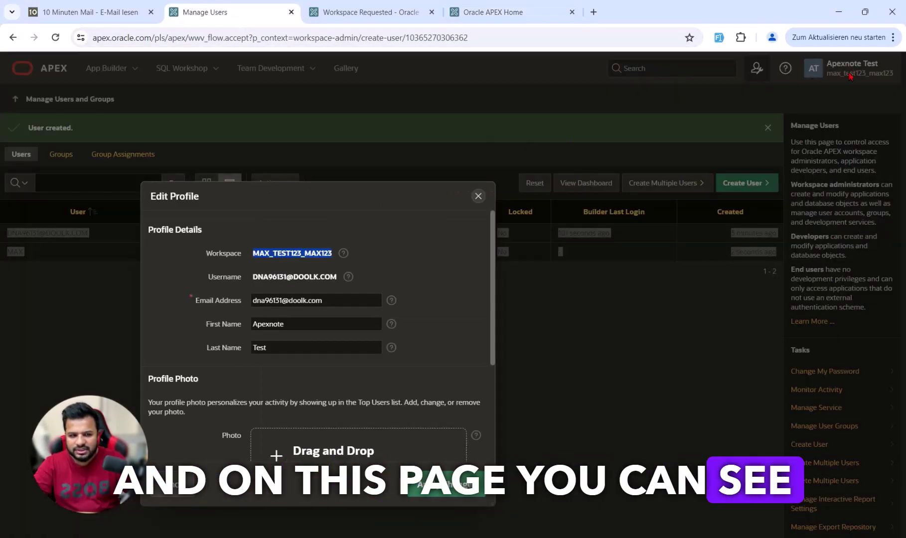
left_click(502, 16)
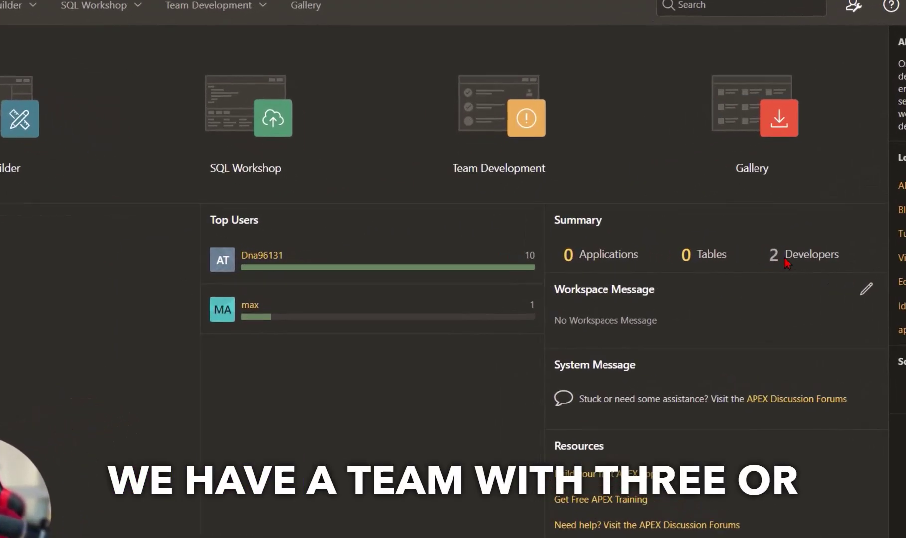
left_click_drag(754, 256, 793, 255)
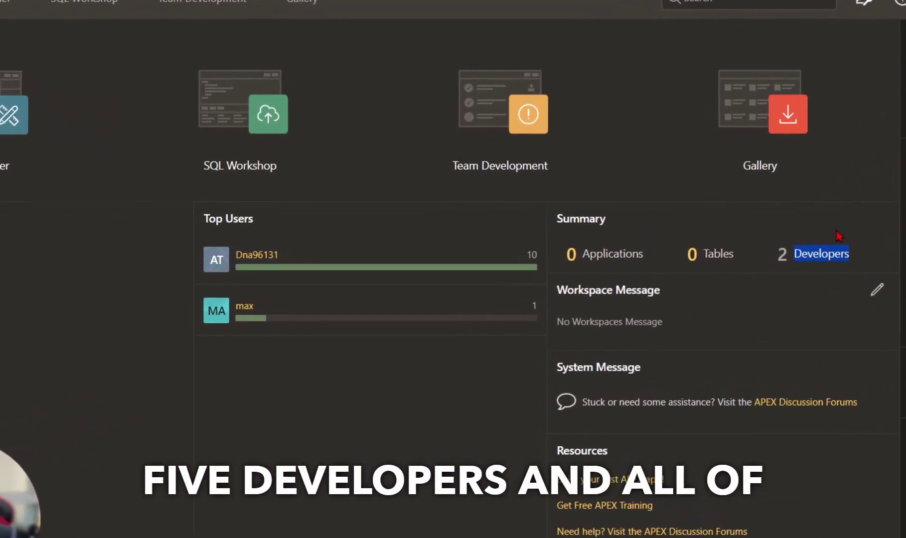